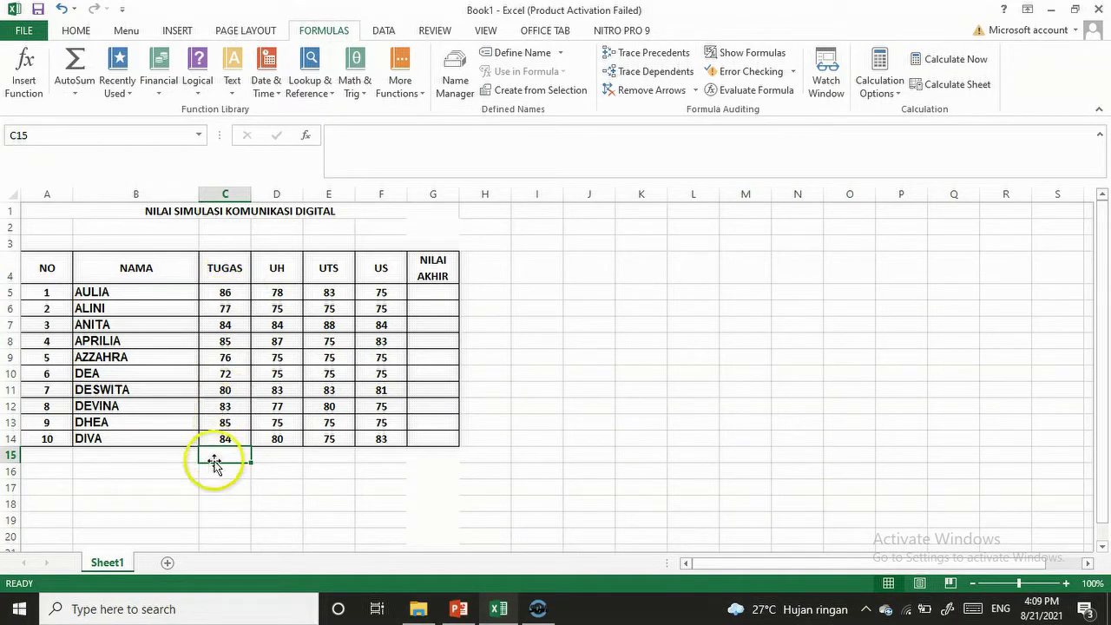
- Total the TUGAS scores in C15 with =SUM(C5:C14) and fill the formula across to F15
{"action": "type", "text": "="}
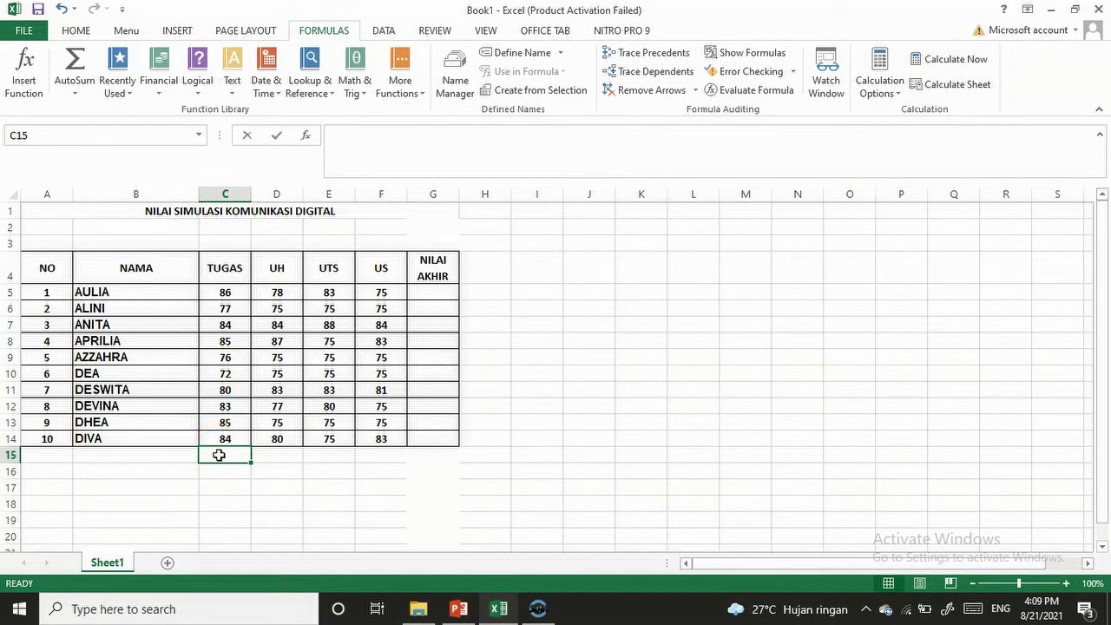
{"action": "type", "text": "SUM"}
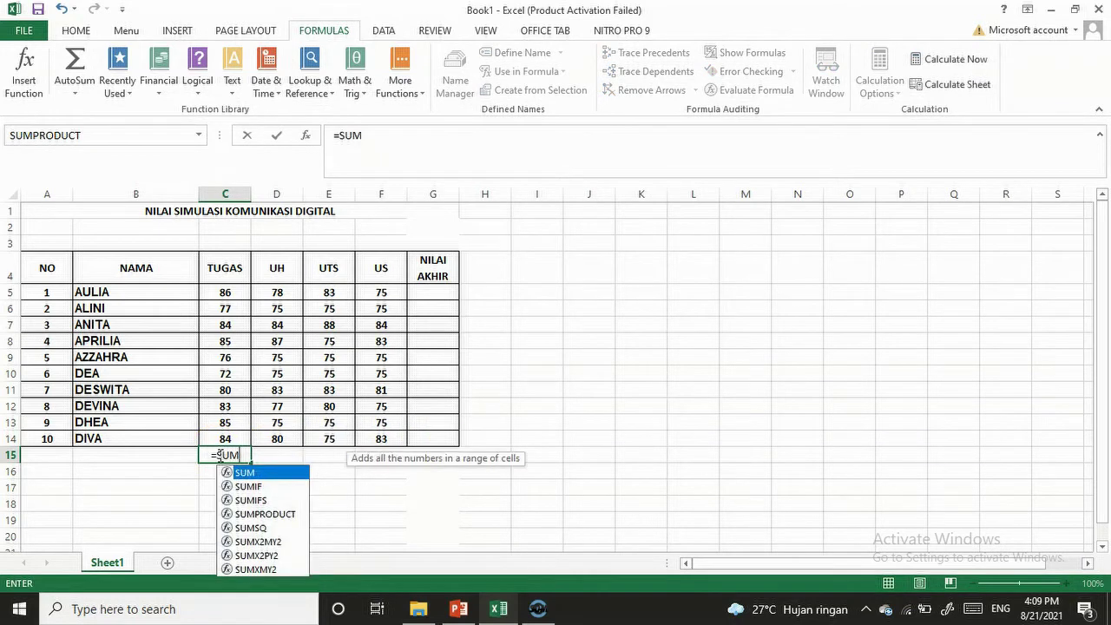
{"action": "type", "text": "("}
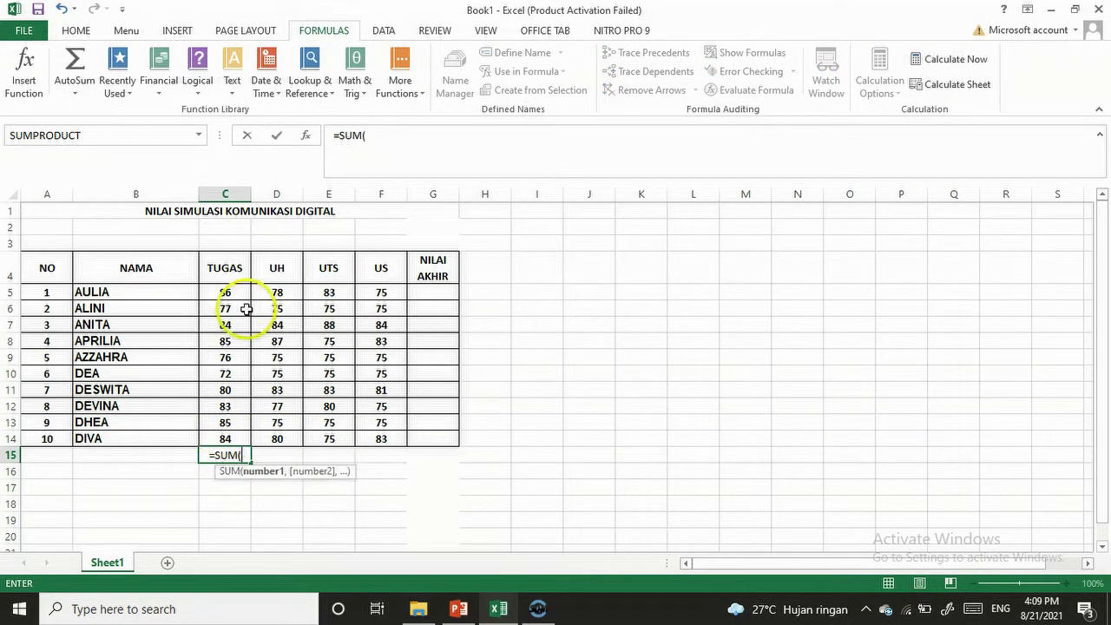
{"action": "left_click_drag", "start_coordinate": [210, 292], "coordinate": [211, 433]}
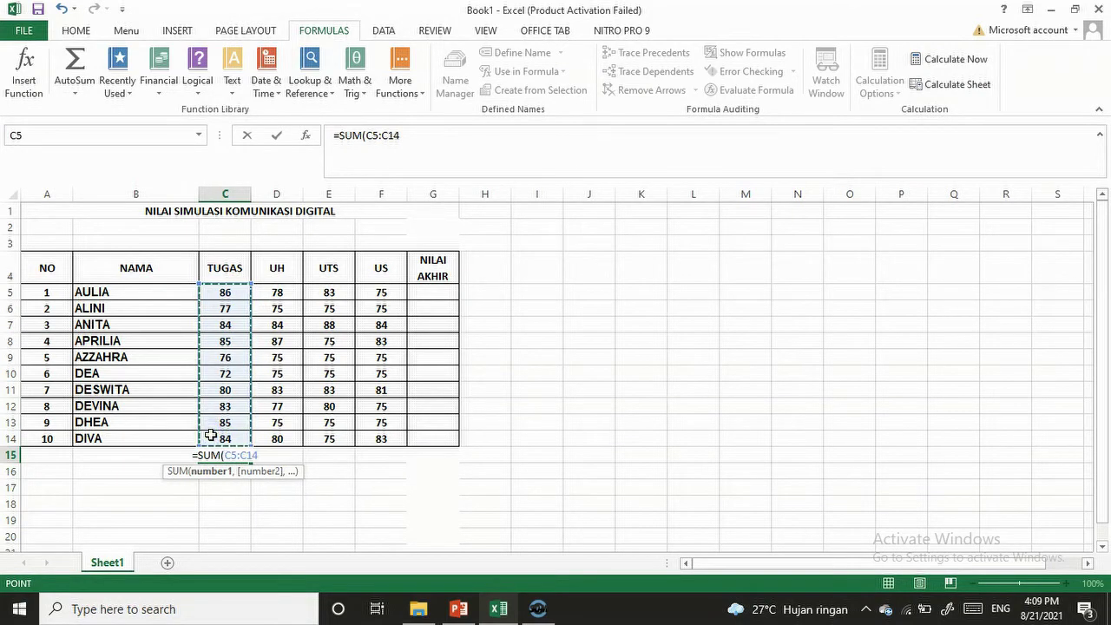
{"action": "type", "text": ")"}
{"action": "key", "text": "Return"}
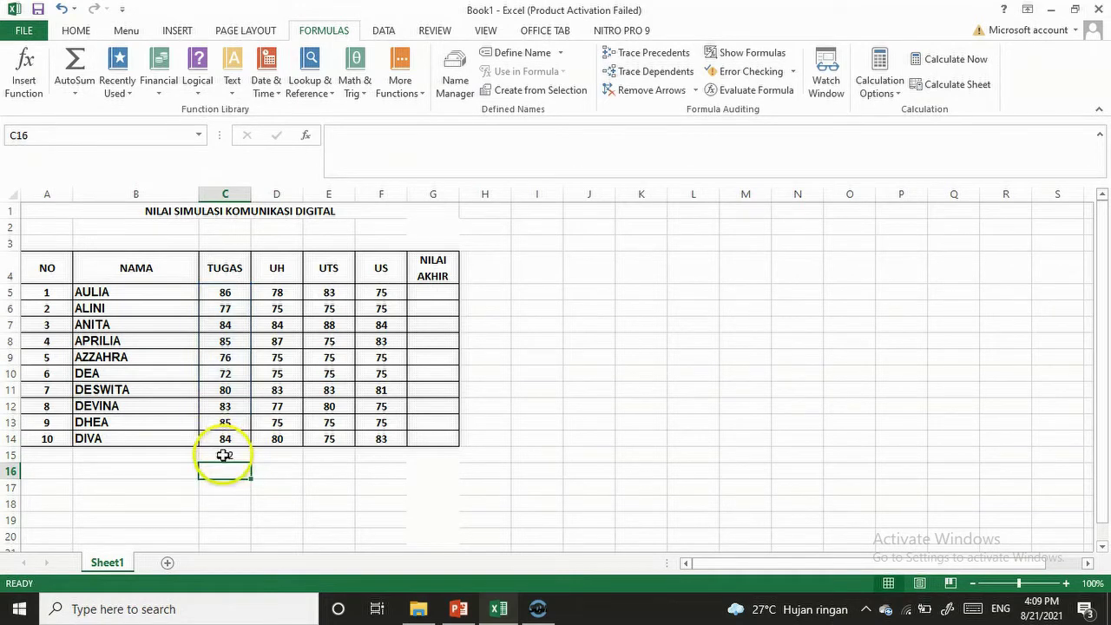
{"action": "left_click", "coordinate": [225, 455]}
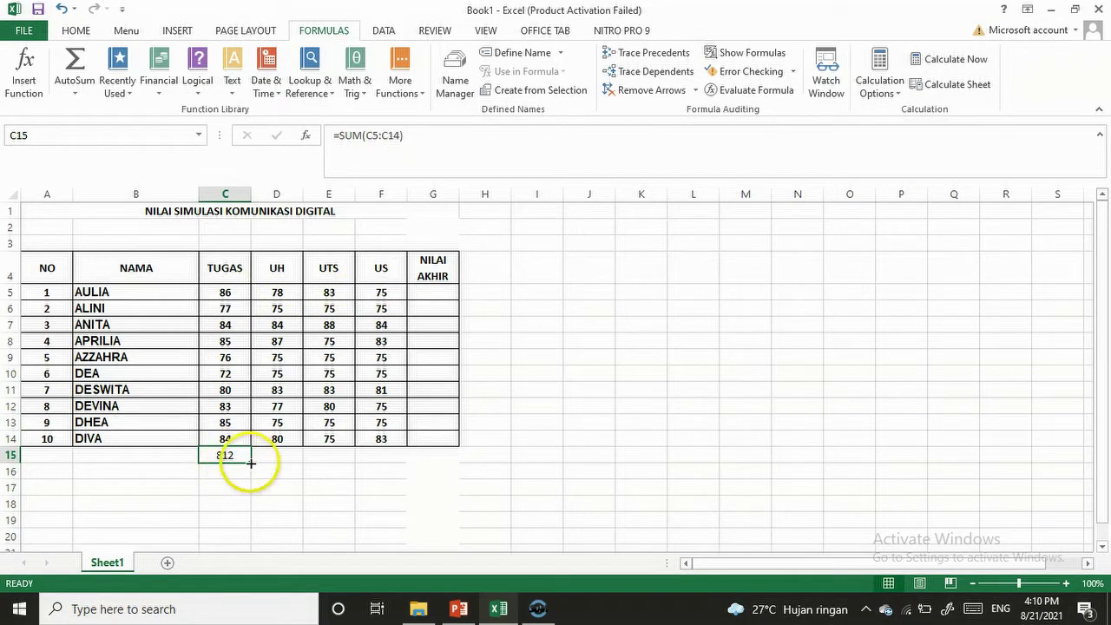
{"action": "left_click_drag", "start_coordinate": [249, 462], "coordinate": [401, 466]}
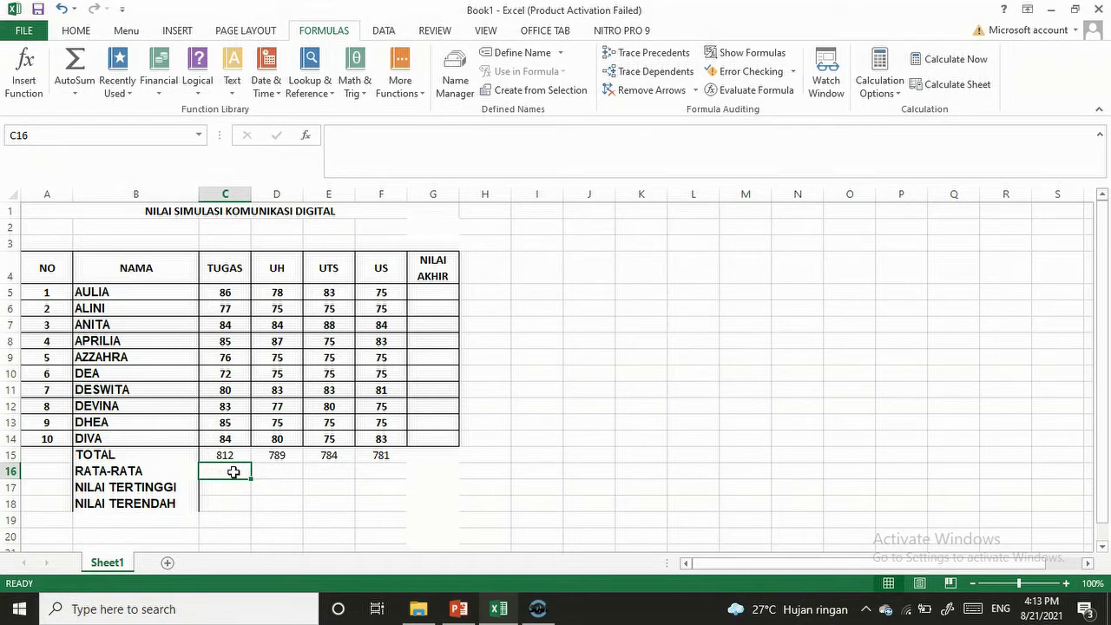
- Calculate the RATA-RATA of the TUGAS scores in C16 with =AVERAGE(C5:C14) and fill the formula across to F16
{"action": "type", "text": "=AVERAGE"}
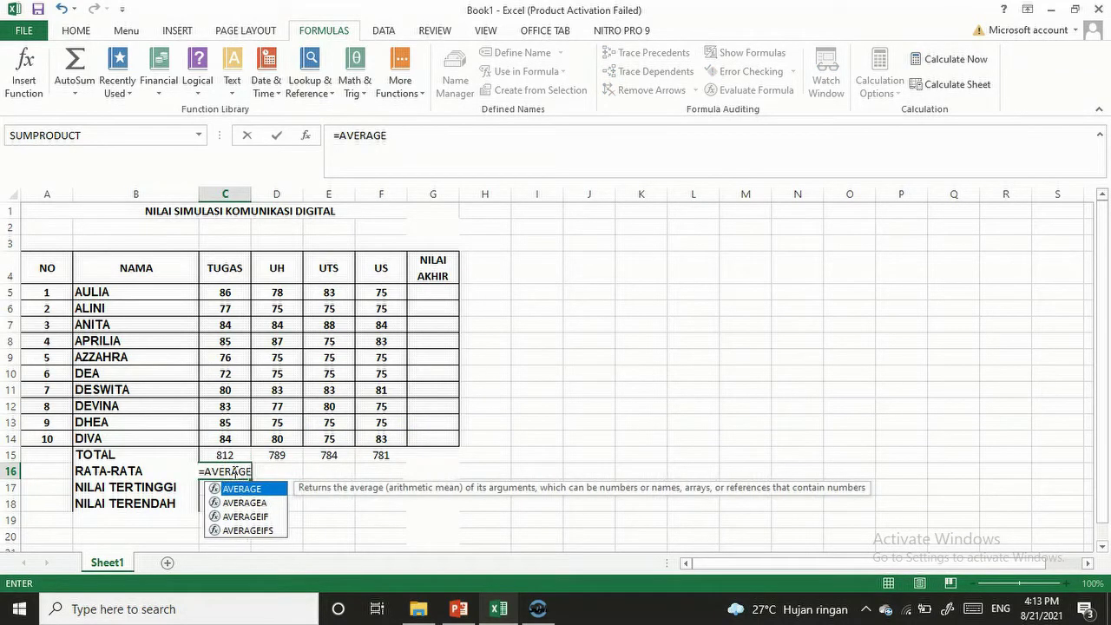
{"action": "type", "text": "("}
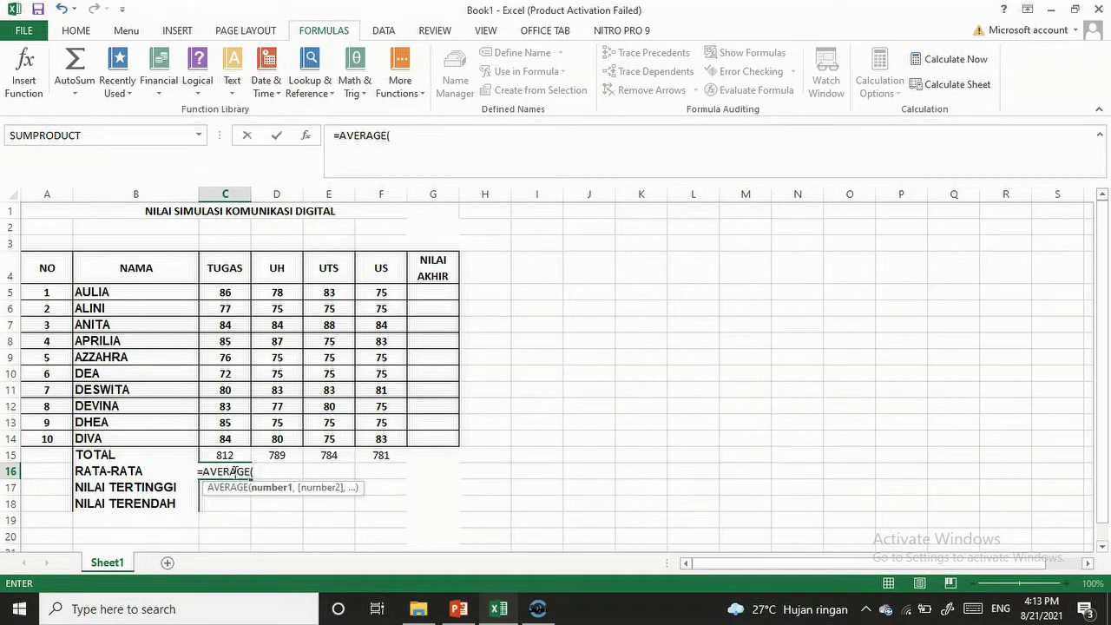
{"action": "left_click_drag", "start_coordinate": [225, 290], "coordinate": [228, 438]}
{"action": "type", "text": ")"}
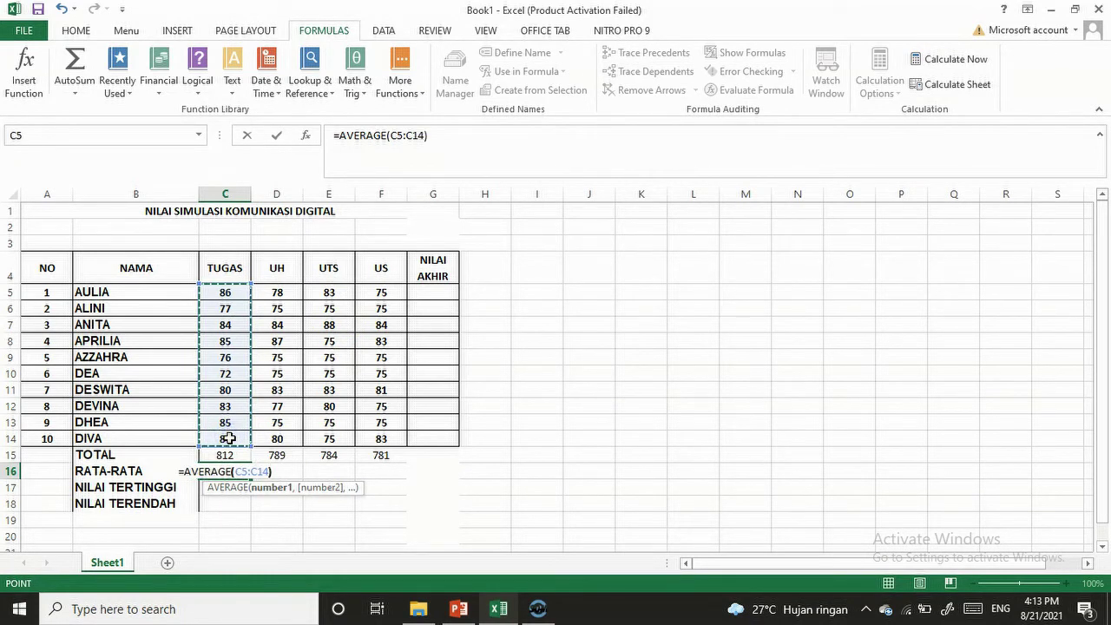
{"action": "key", "text": "Return"}
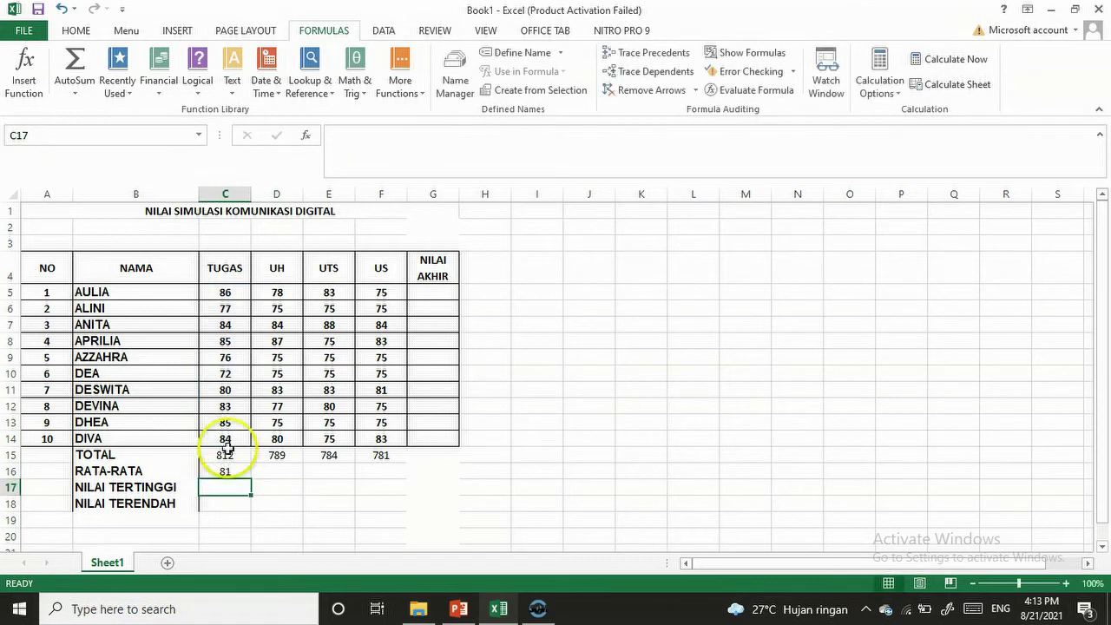
{"action": "left_click", "coordinate": [227, 471]}
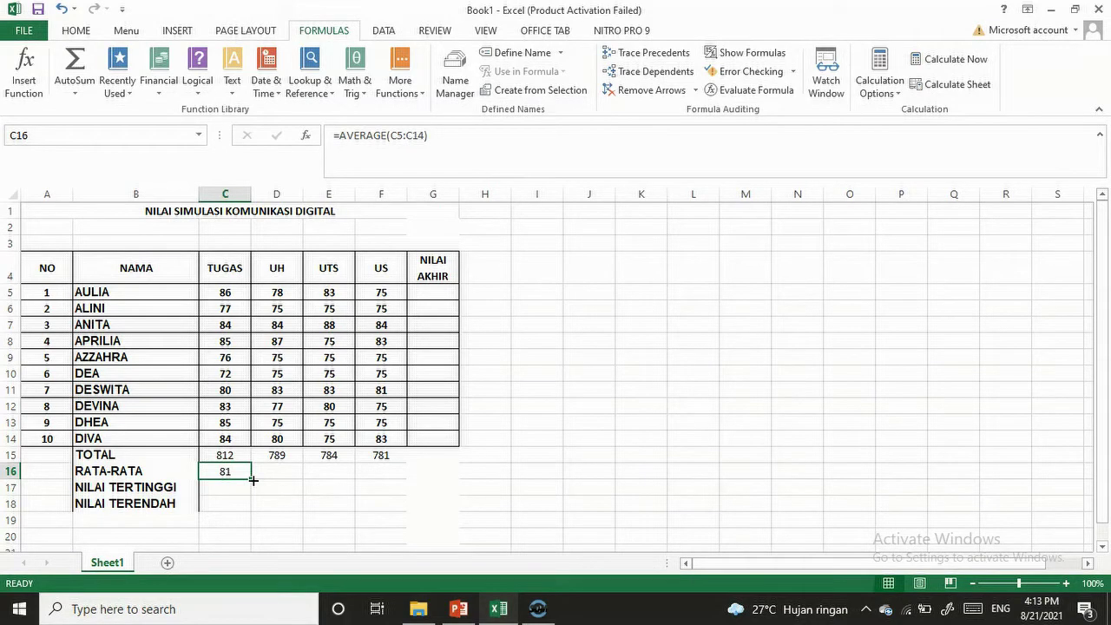
{"action": "left_click_drag", "start_coordinate": [250, 479], "coordinate": [411, 477]}
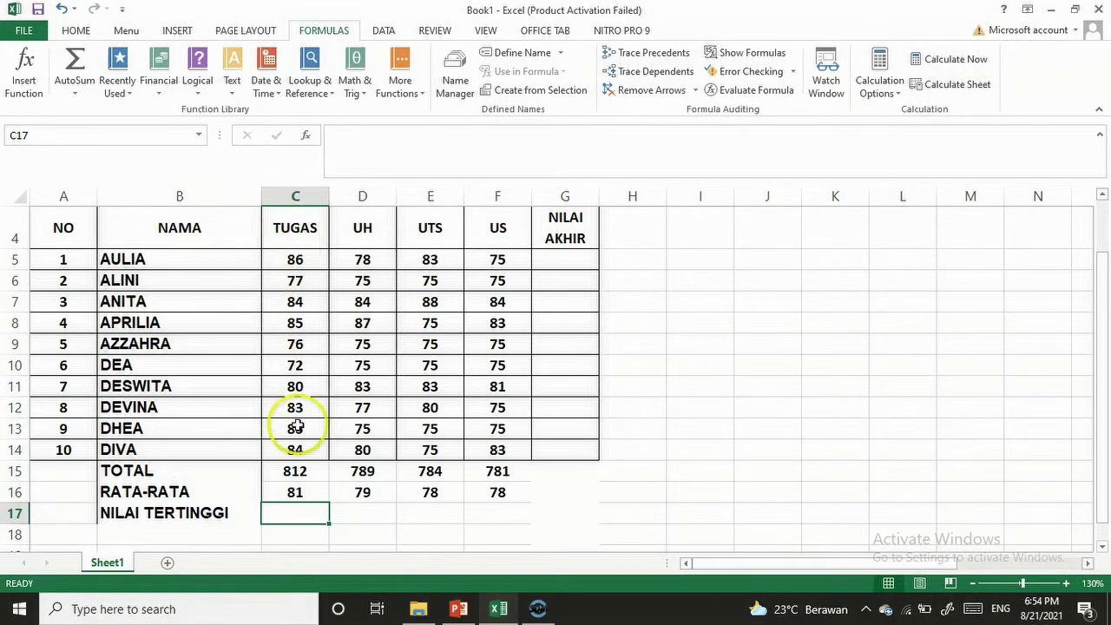
- Find the NILAI TERTINGGI of TUGAS in C17 with =MAX(C5:C14) and fill the formula across to F17
{"action": "type", "text": "=M"}
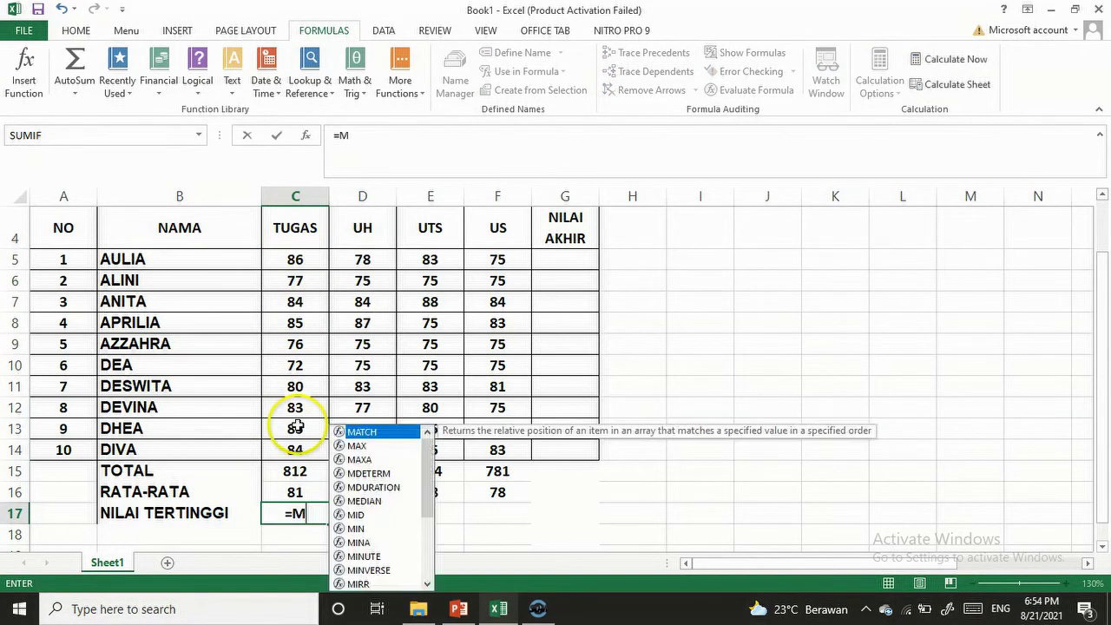
{"action": "type", "text": "AX("}
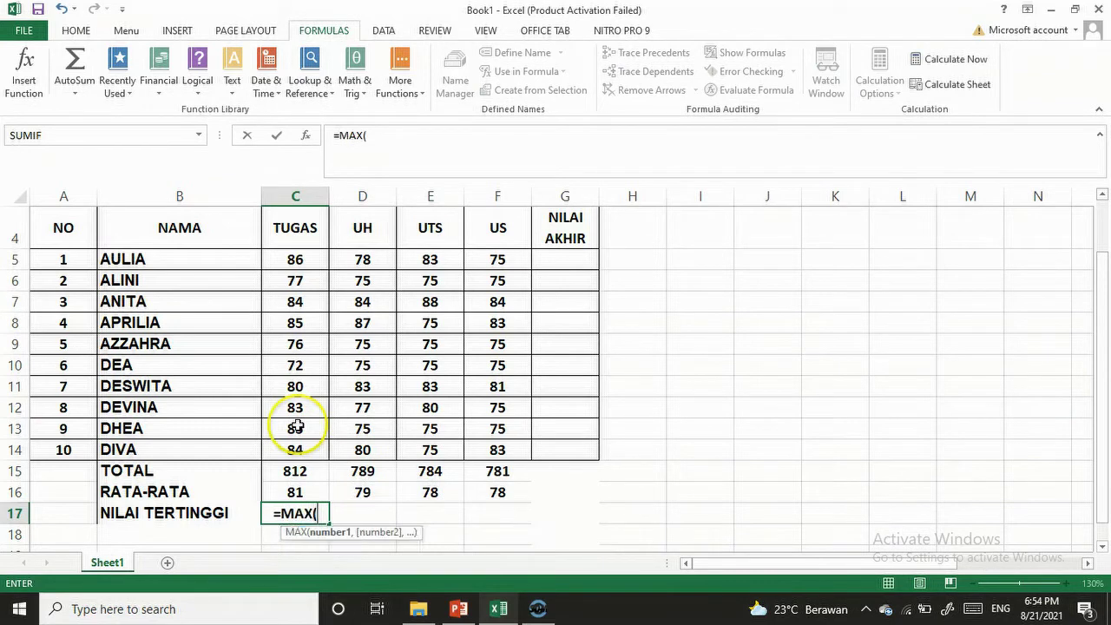
{"action": "left_click_drag", "start_coordinate": [289, 256], "coordinate": [286, 449]}
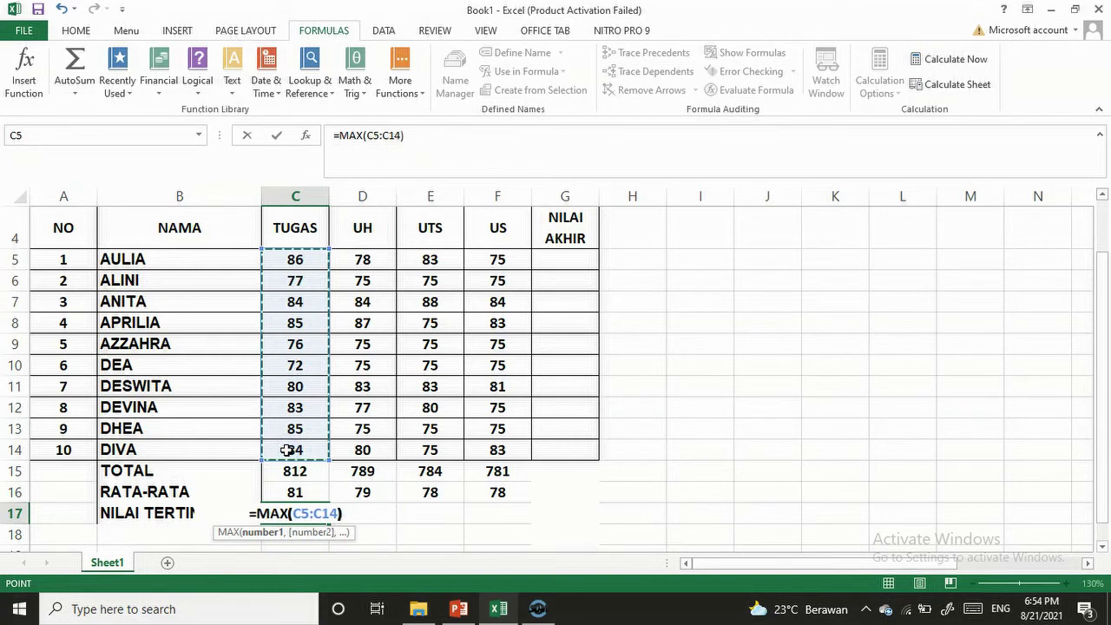
{"action": "key", "text": "Return"}
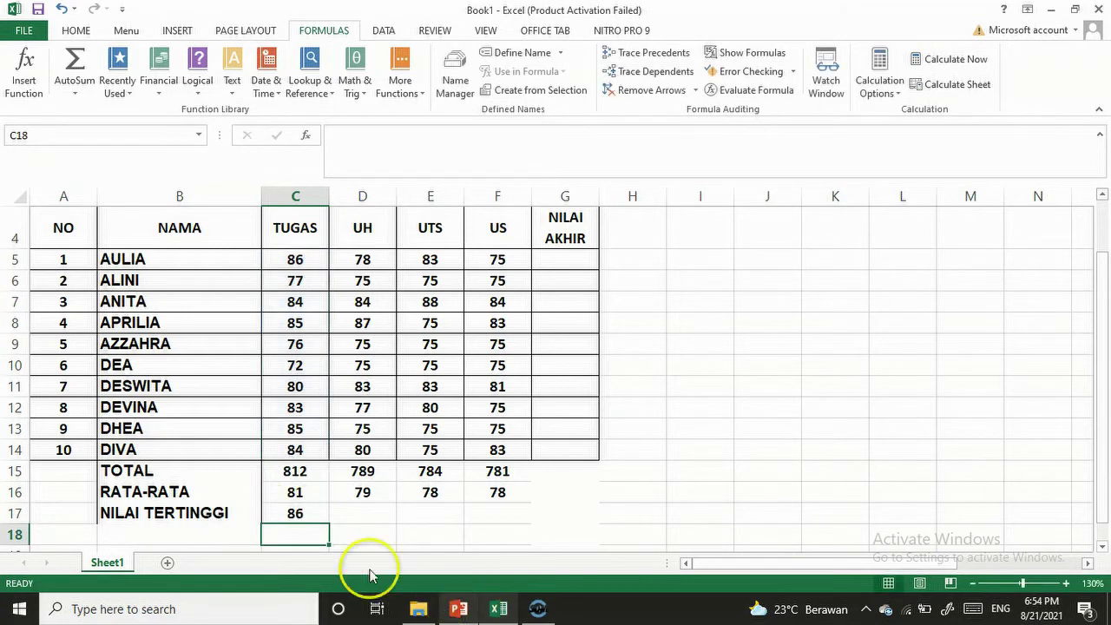
{"action": "left_click", "coordinate": [300, 518]}
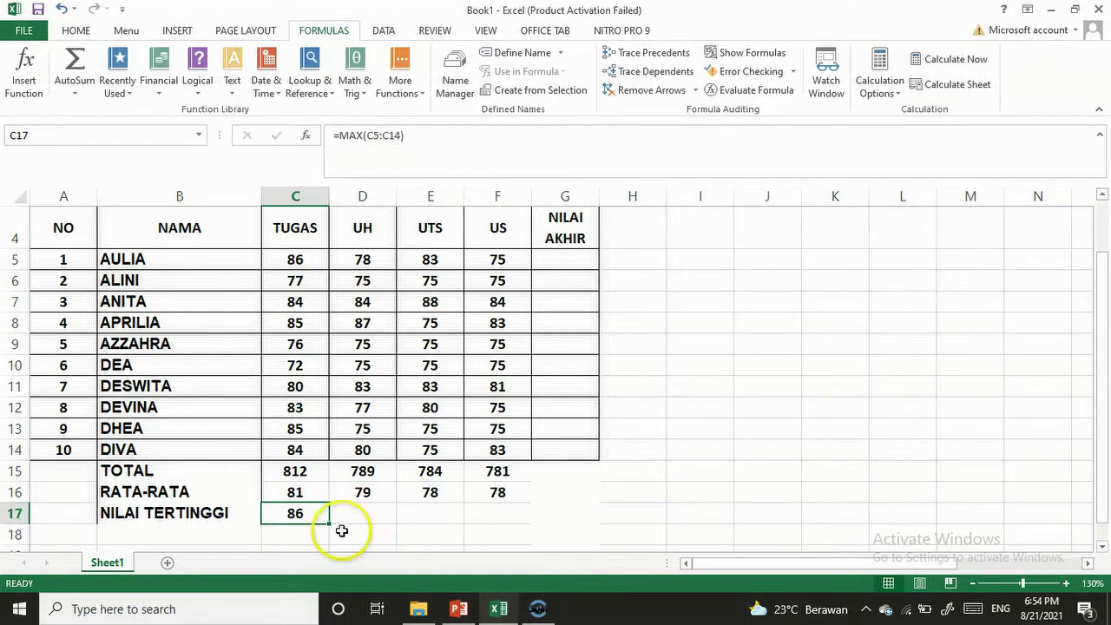
{"action": "left_click_drag", "start_coordinate": [330, 523], "coordinate": [518, 518]}
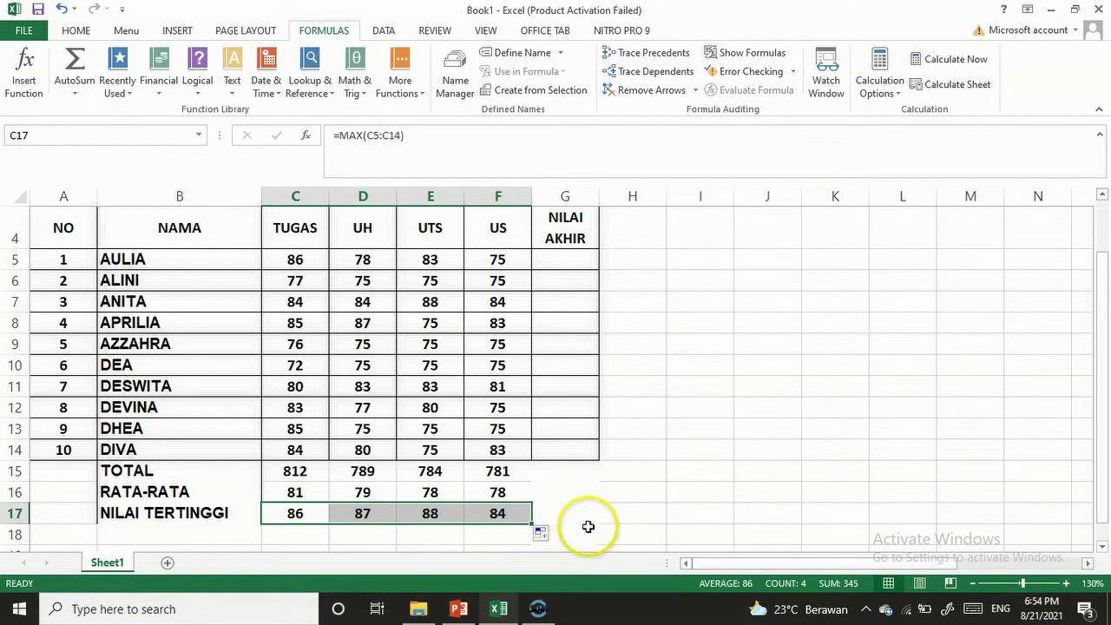
{"action": "left_click", "coordinate": [586, 529]}
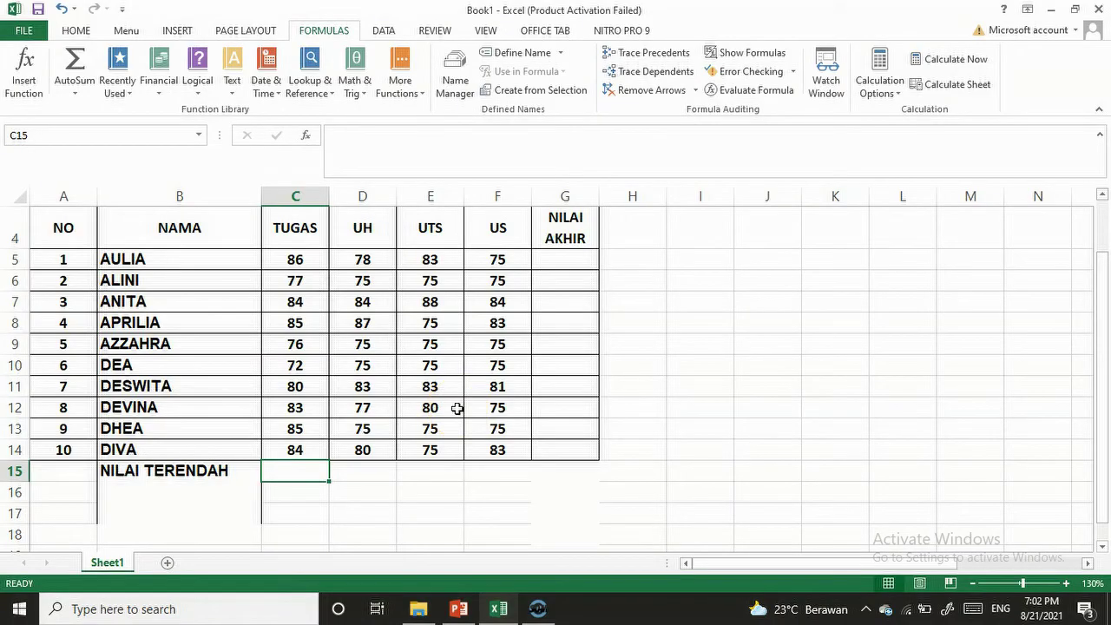
- Find the NILAI TERENDAH of TUGAS in C15 with =MIN(C5:C14) and fill the formula across to F15
{"action": "type", "text": "="}
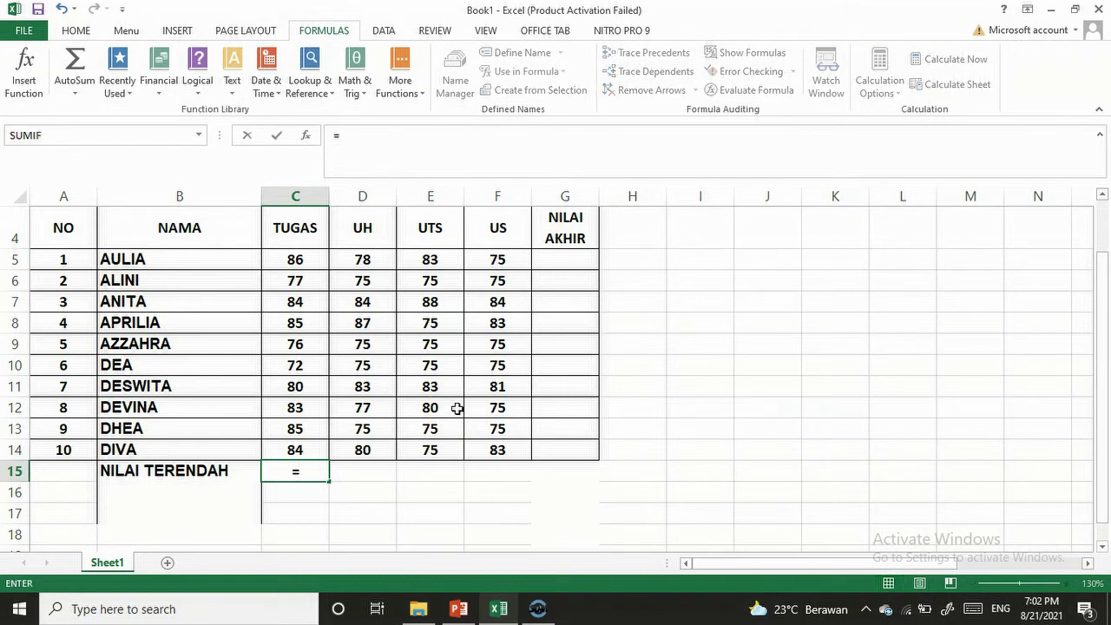
{"action": "type", "text": "MIN"}
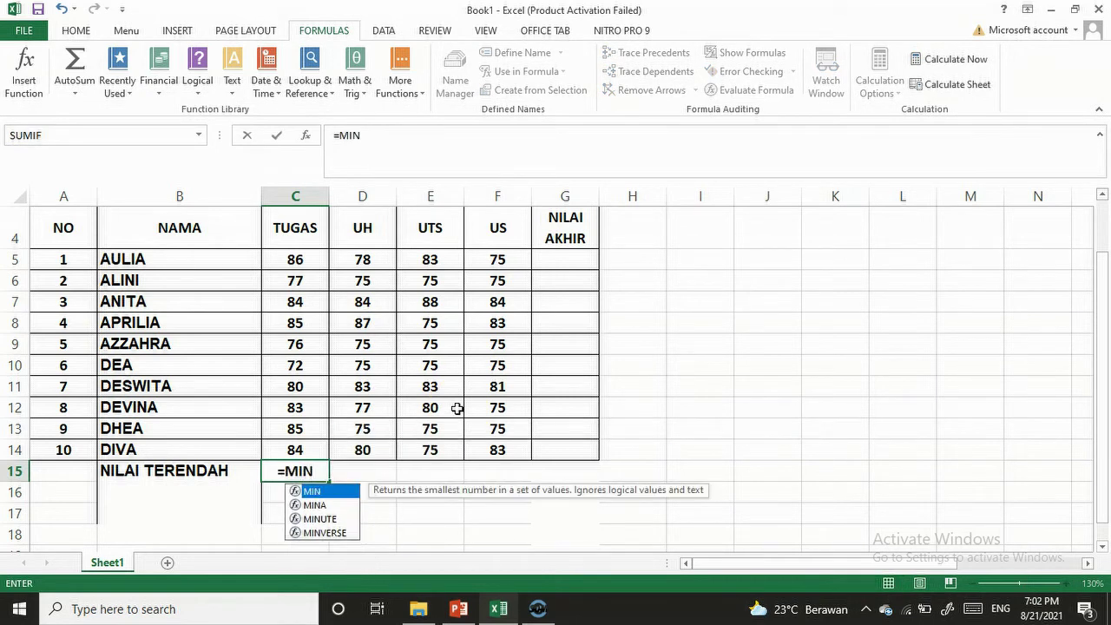
{"action": "type", "text": "("}
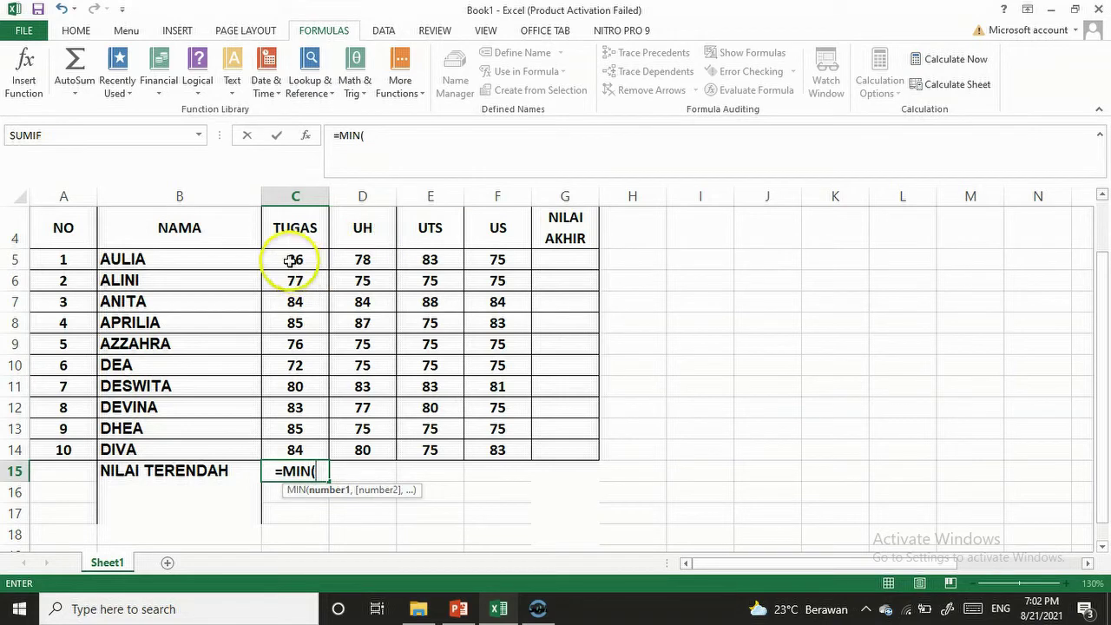
{"action": "left_click_drag", "start_coordinate": [289, 259], "coordinate": [289, 443]}
{"action": "type", "text": ")"}
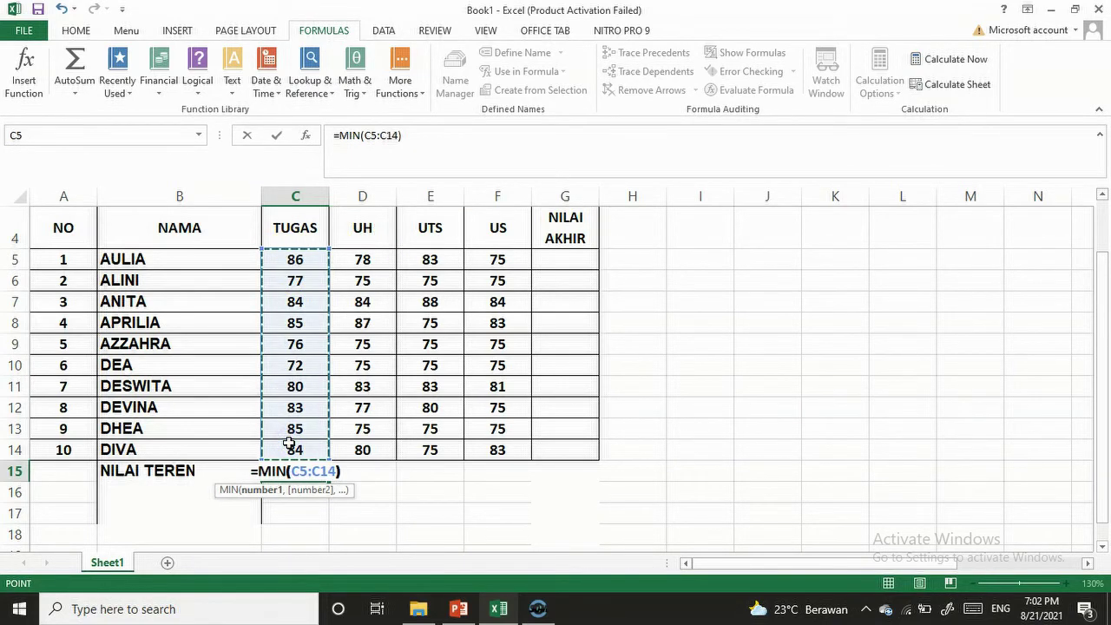
{"action": "key", "text": "Return"}
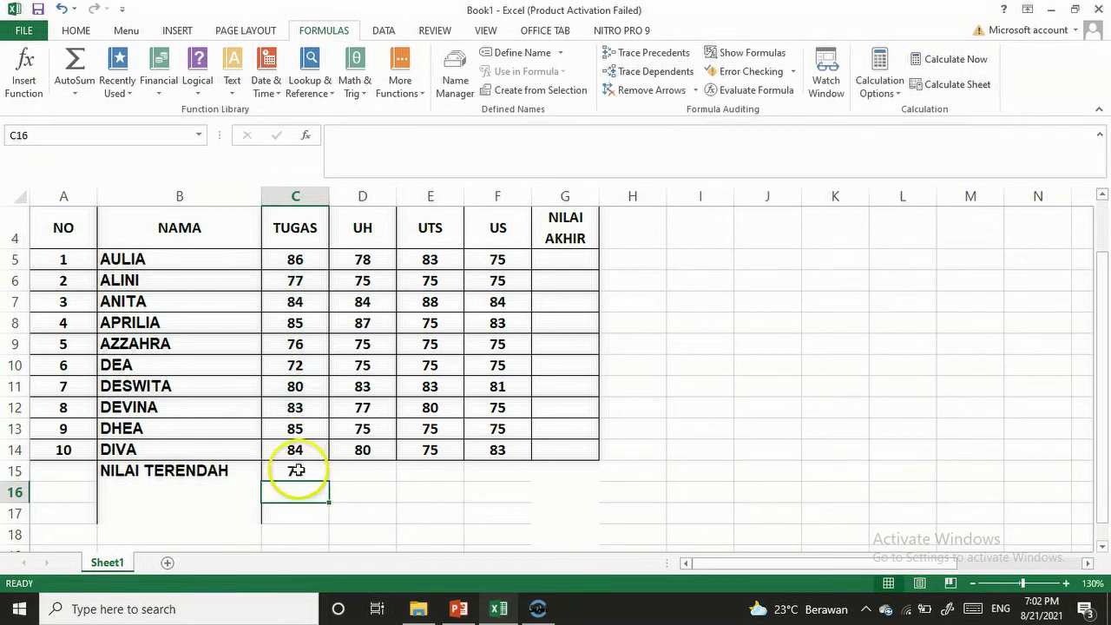
{"action": "left_click", "coordinate": [295, 471]}
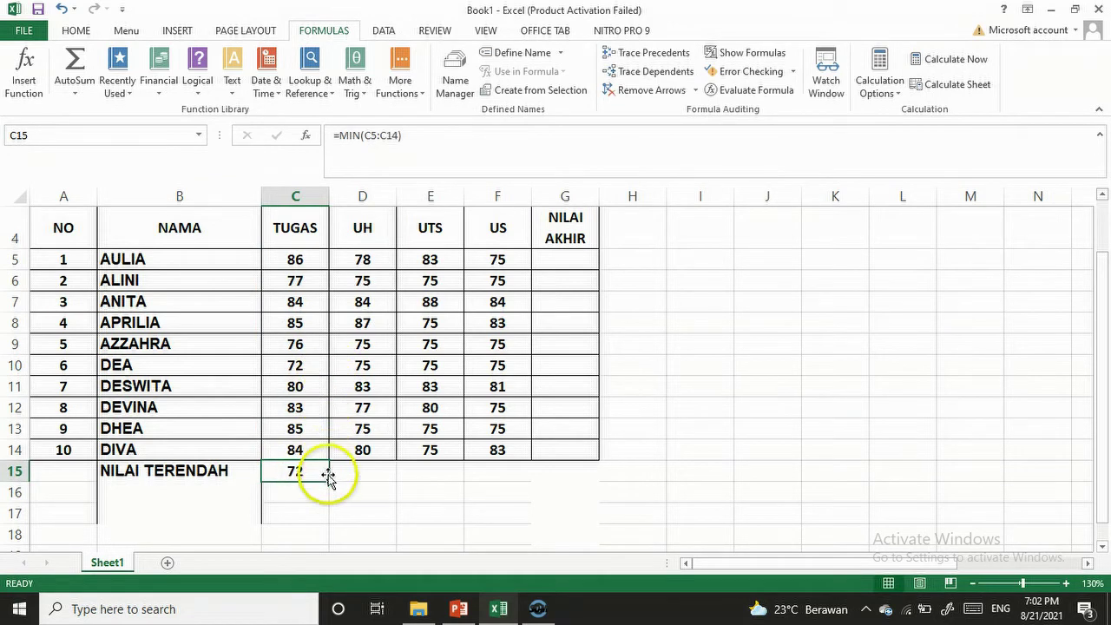
{"action": "left_click_drag", "start_coordinate": [329, 482], "coordinate": [519, 478]}
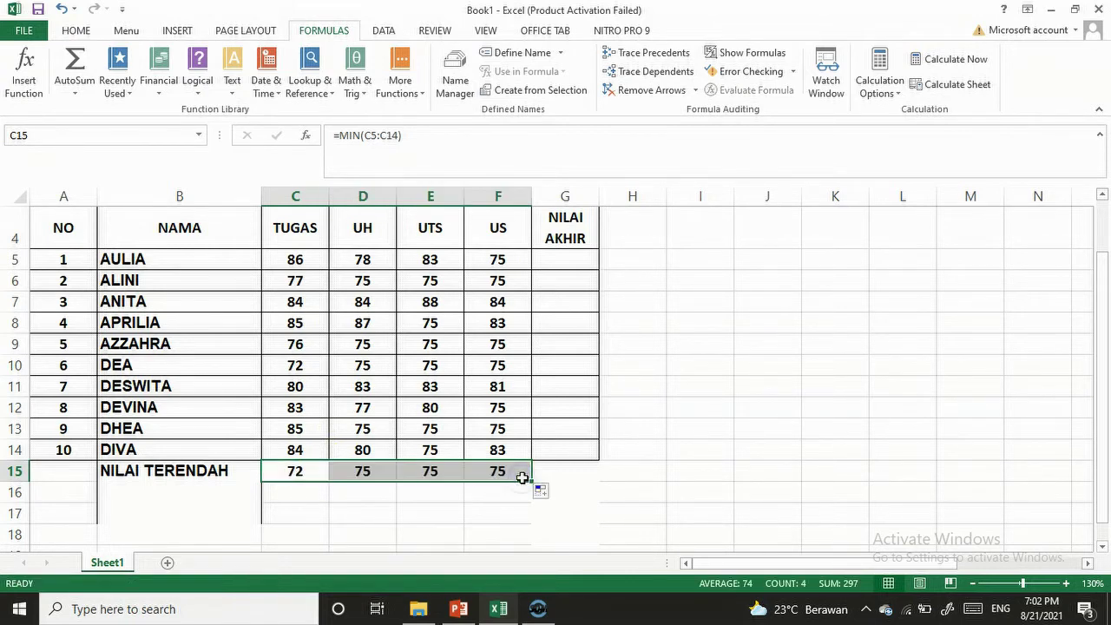
{"action": "left_click", "coordinate": [587, 495]}
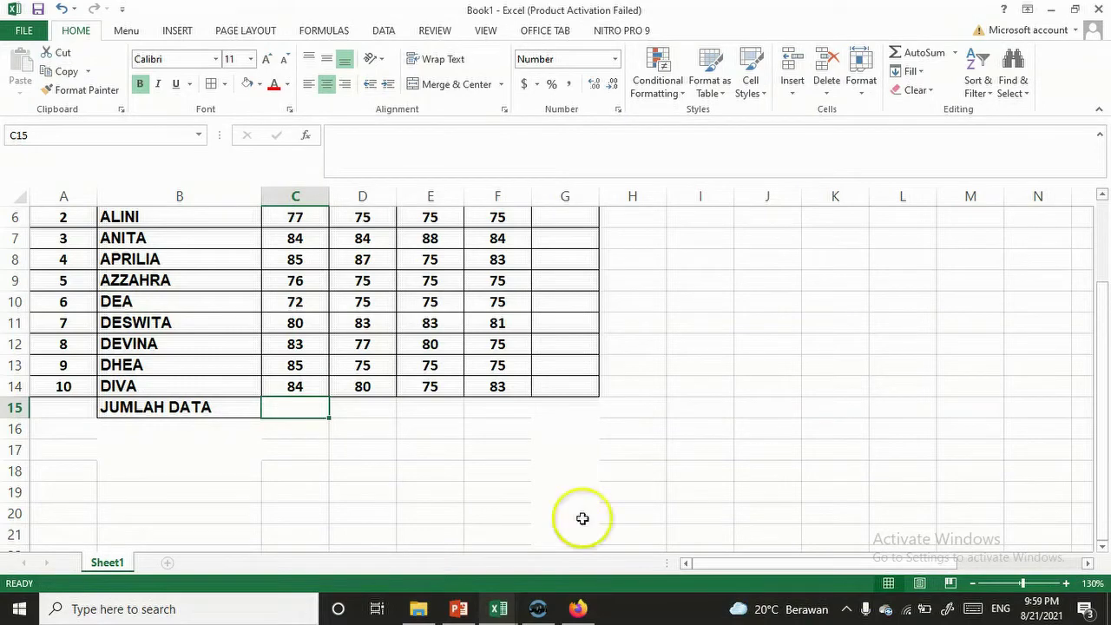
- Count the TUGAS entries for JUMLAH DATA in C15 with =COUNT(C5:C14)
{"action": "left_click_drag", "start_coordinate": [1103, 371], "coordinate": [1104, 368]}
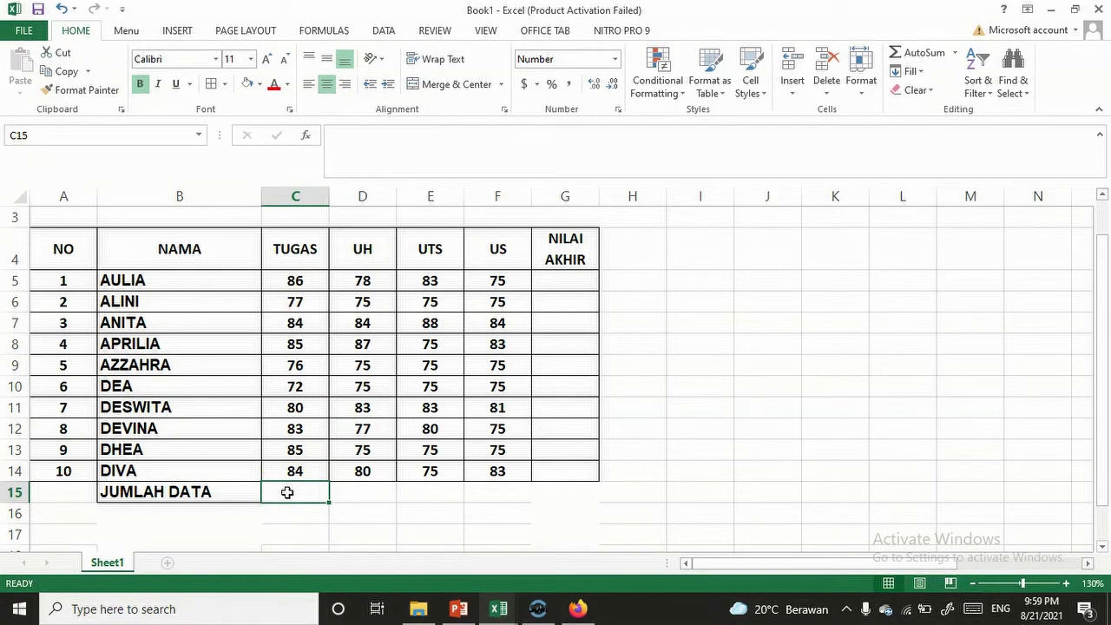
{"action": "type", "text": "count"}
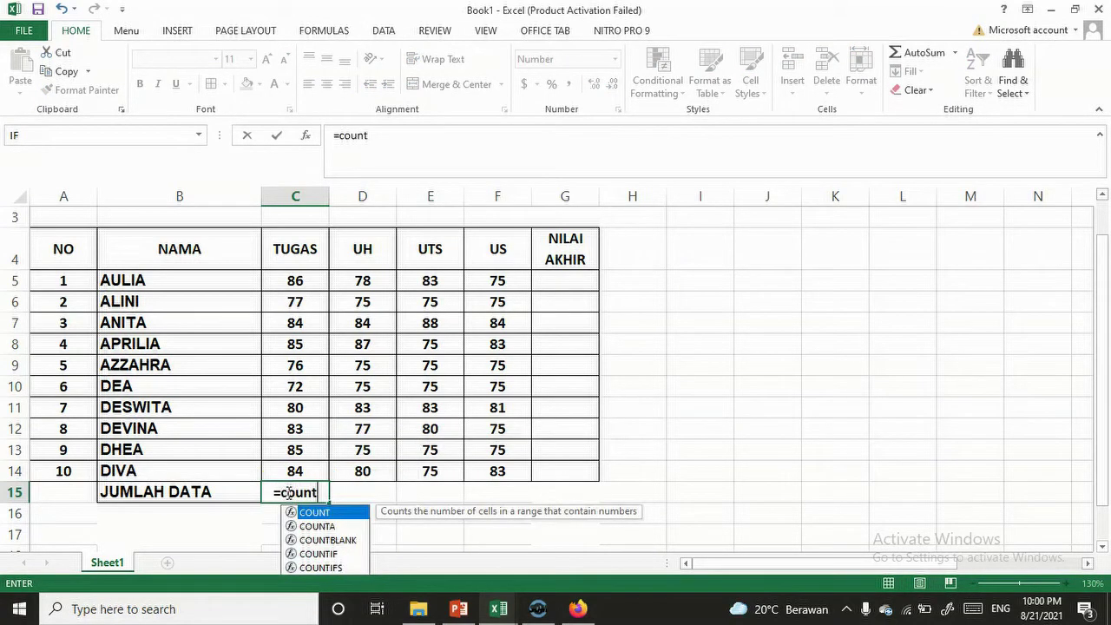
{"action": "type", "text": "("}
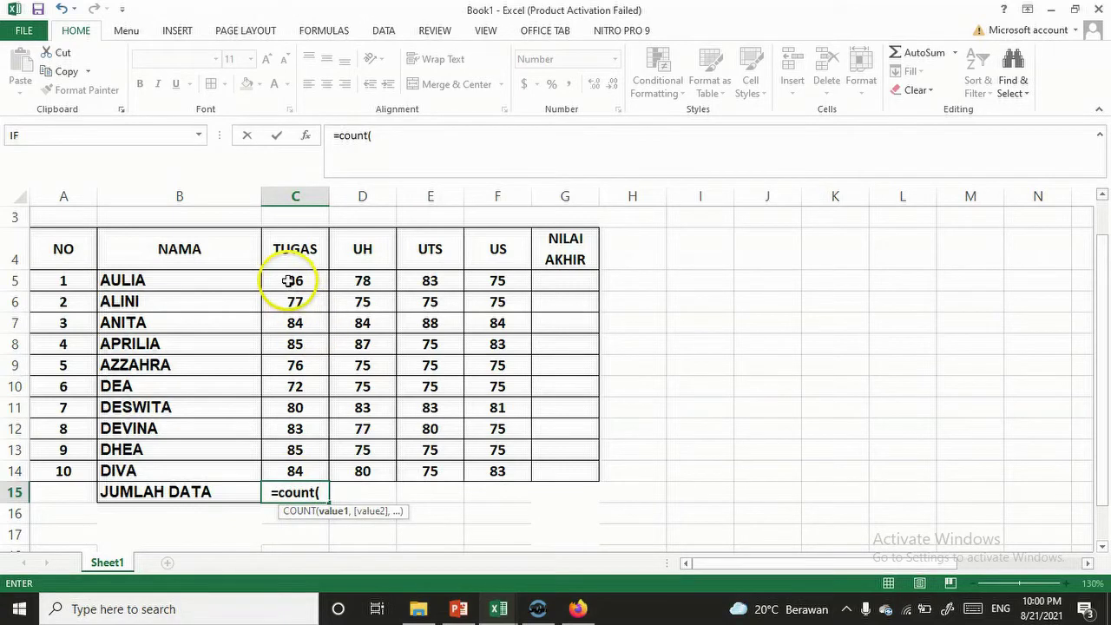
{"action": "left_click_drag", "start_coordinate": [287, 280], "coordinate": [283, 469]}
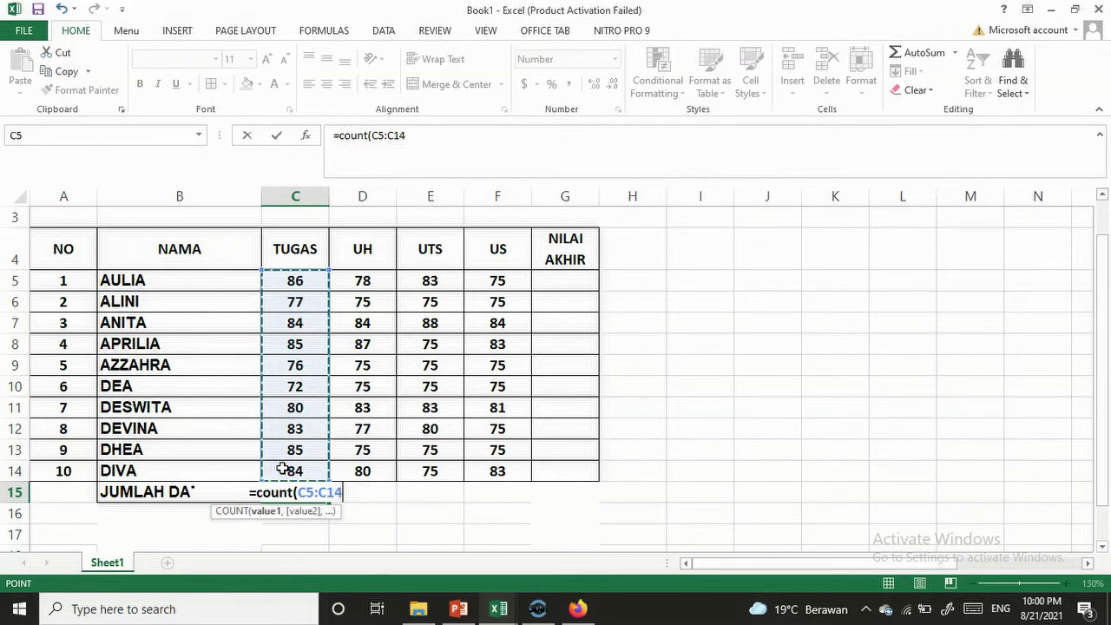
{"action": "type", "text": ")"}
{"action": "key", "text": "Return"}
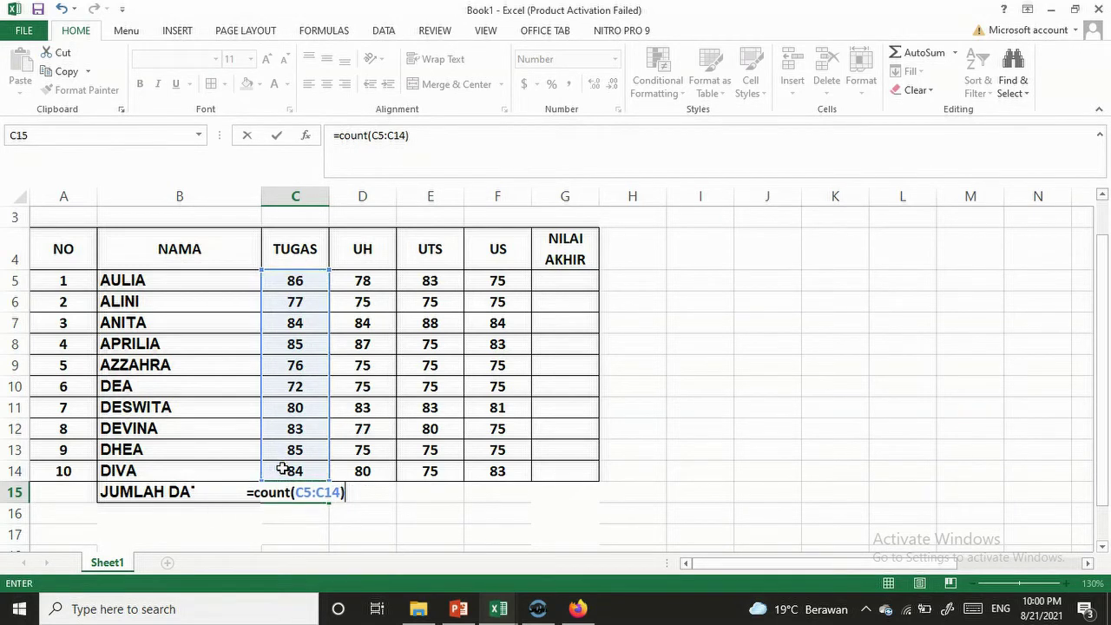
{"action": "left_click", "coordinate": [277, 516]}
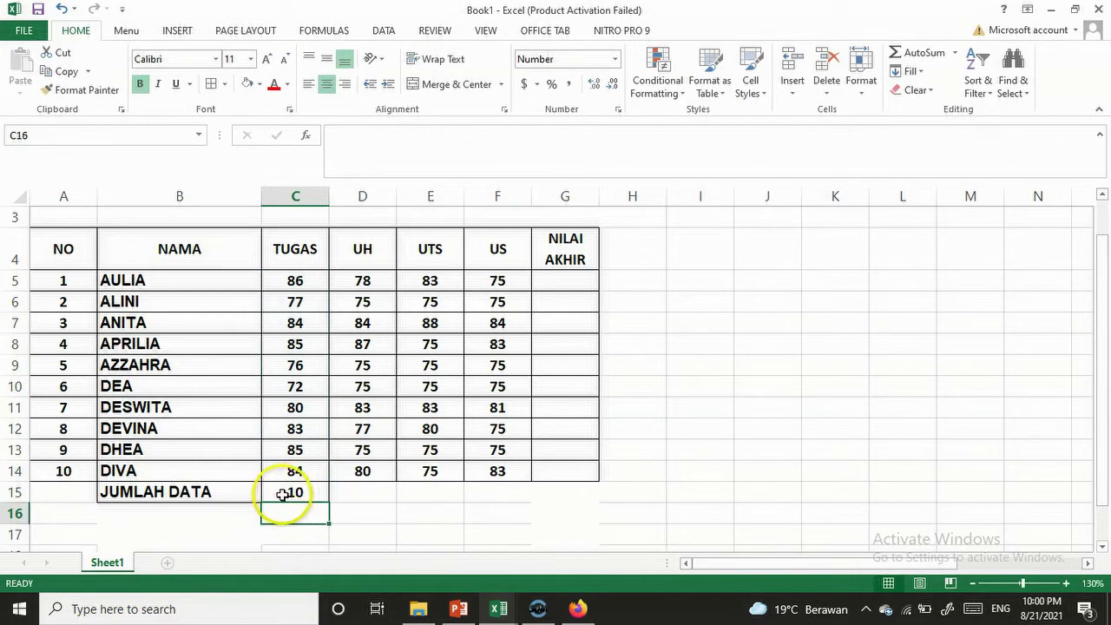
{"action": "left_click", "coordinate": [284, 494]}
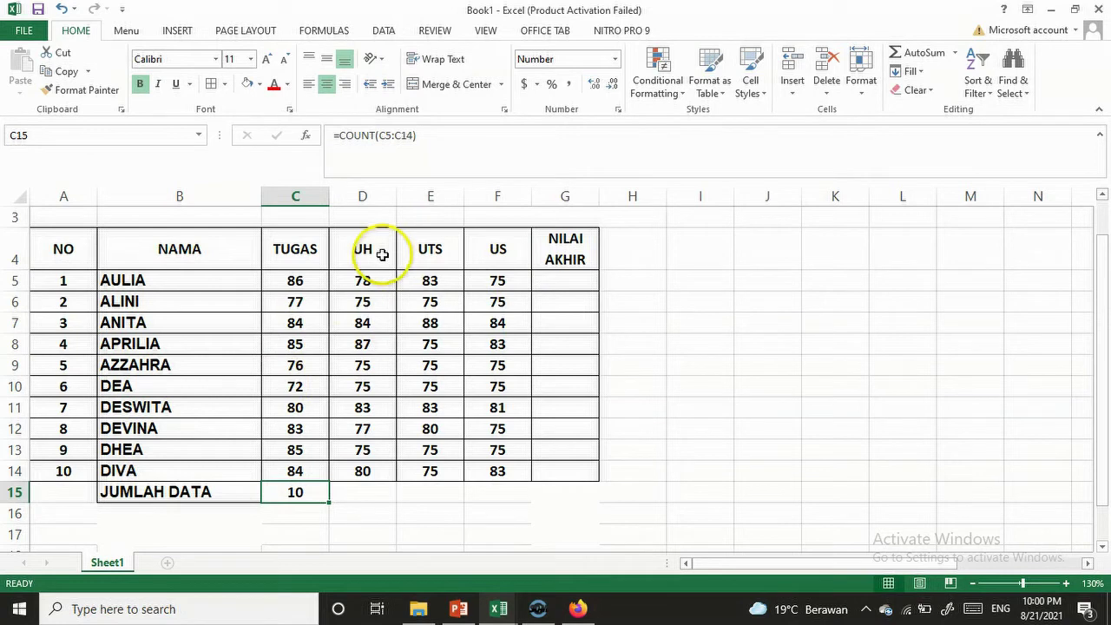
- Count the numeric entries in the table's header row in H4 with =COUNT(A4:G4)
{"action": "left_click", "coordinate": [640, 251]}
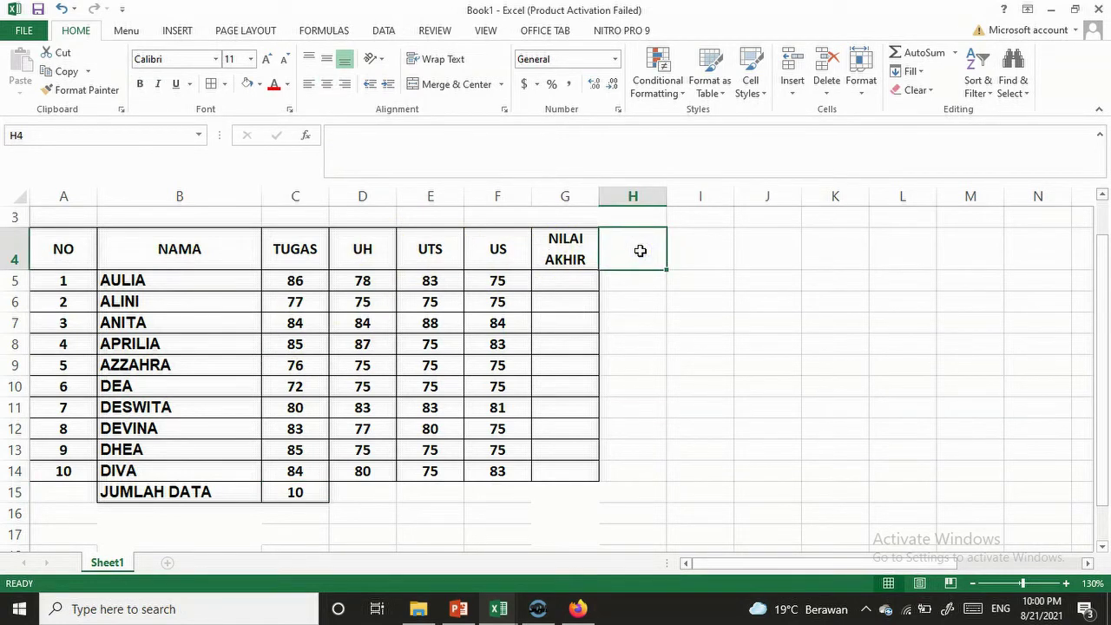
{"action": "type", "text": "=count"}
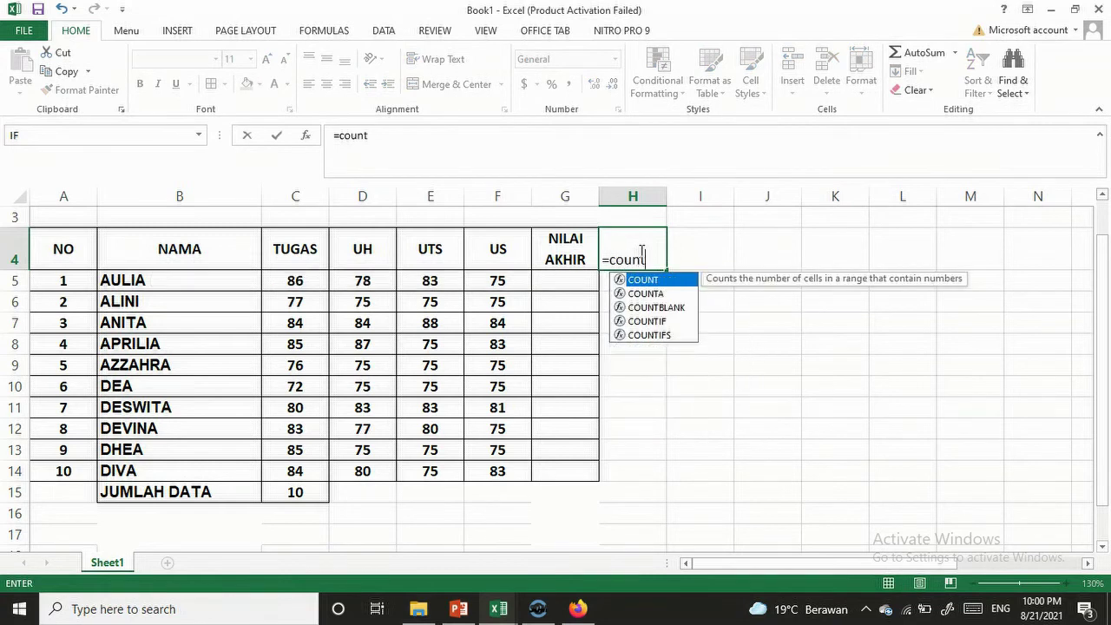
{"action": "type", "text": "("}
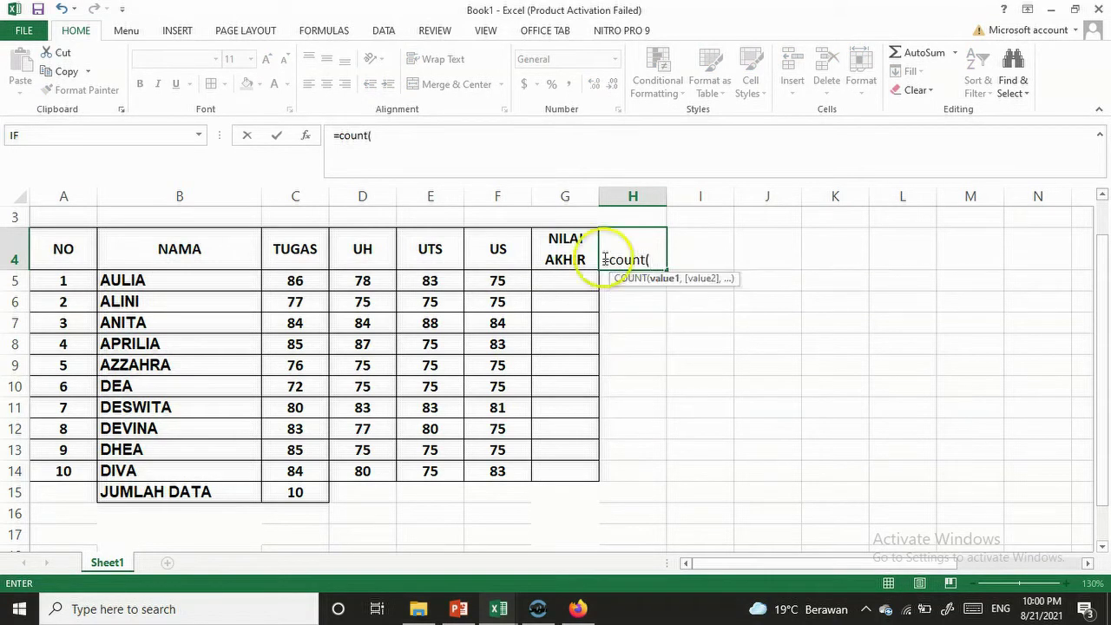
{"action": "left_click", "coordinate": [56, 251]}
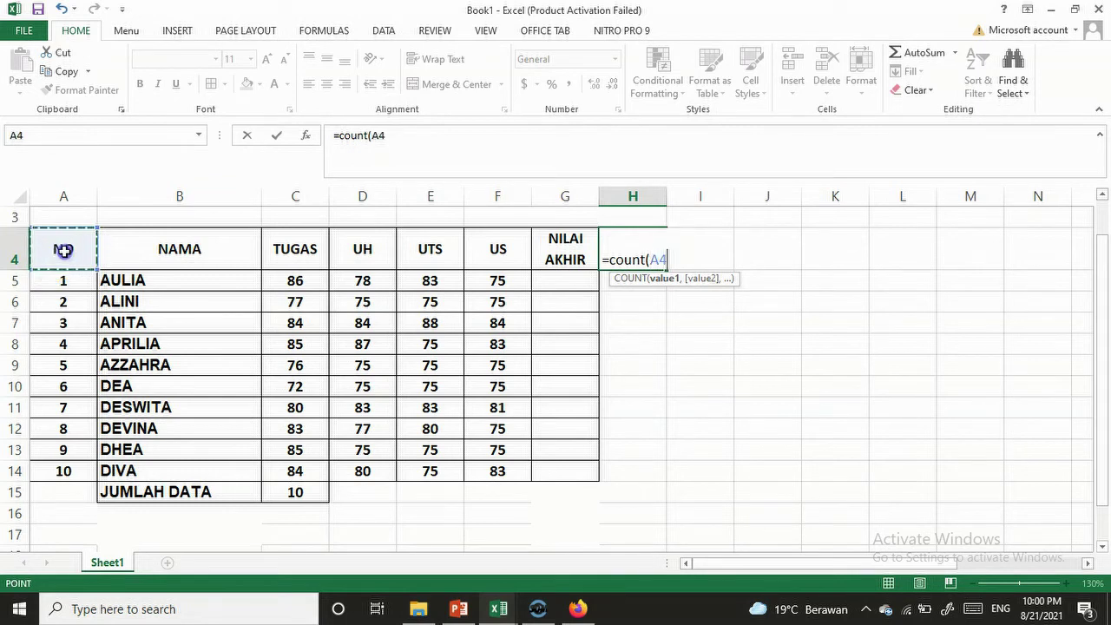
{"action": "left_click_drag", "start_coordinate": [81, 251], "coordinate": [557, 257]}
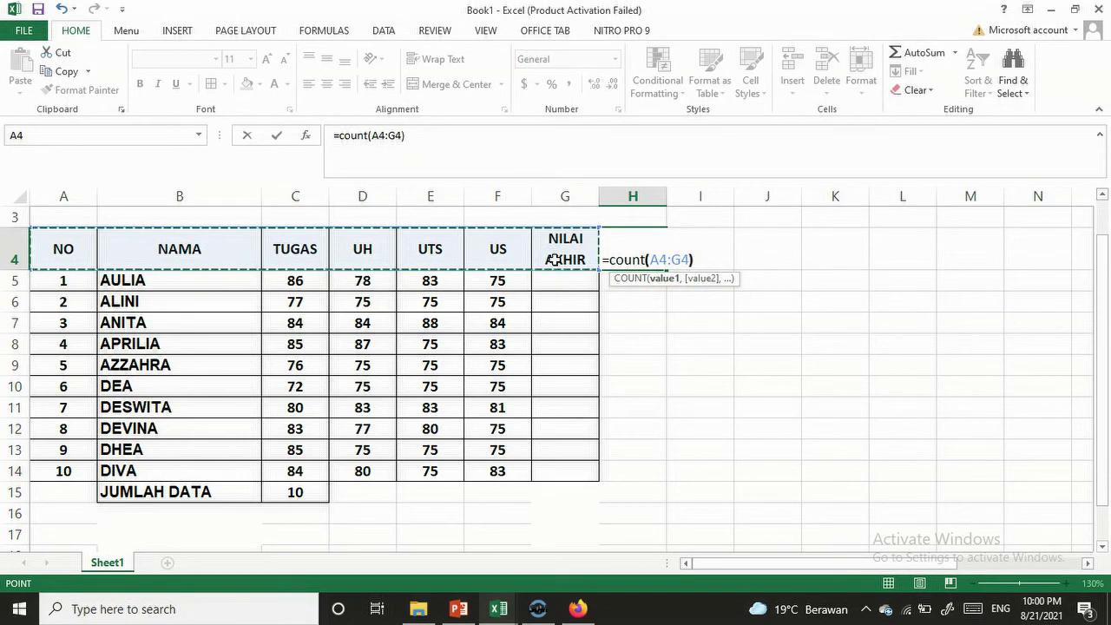
{"action": "key", "text": "Return"}
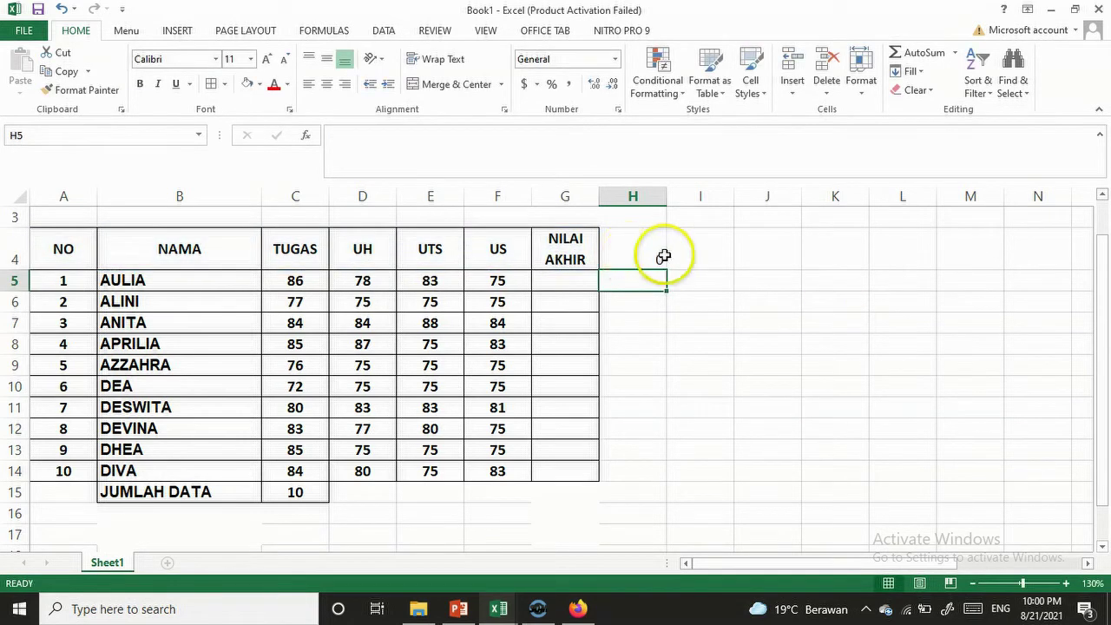
{"action": "left_click", "coordinate": [631, 255]}
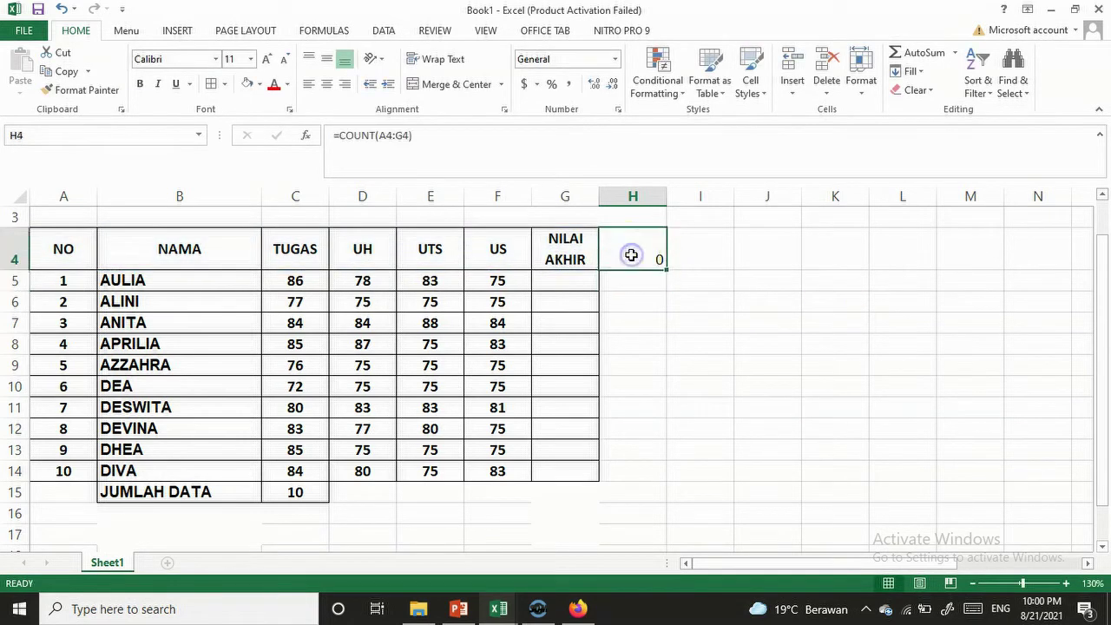
- Switch to the presentation to read the COUNTIF function slide, and return to the Excel workbook
{"action": "left_click", "coordinate": [57, 249]}
{"action": "key", "text": "Right"}
{"action": "key", "text": "Right"}
{"action": "key", "text": "Right"}
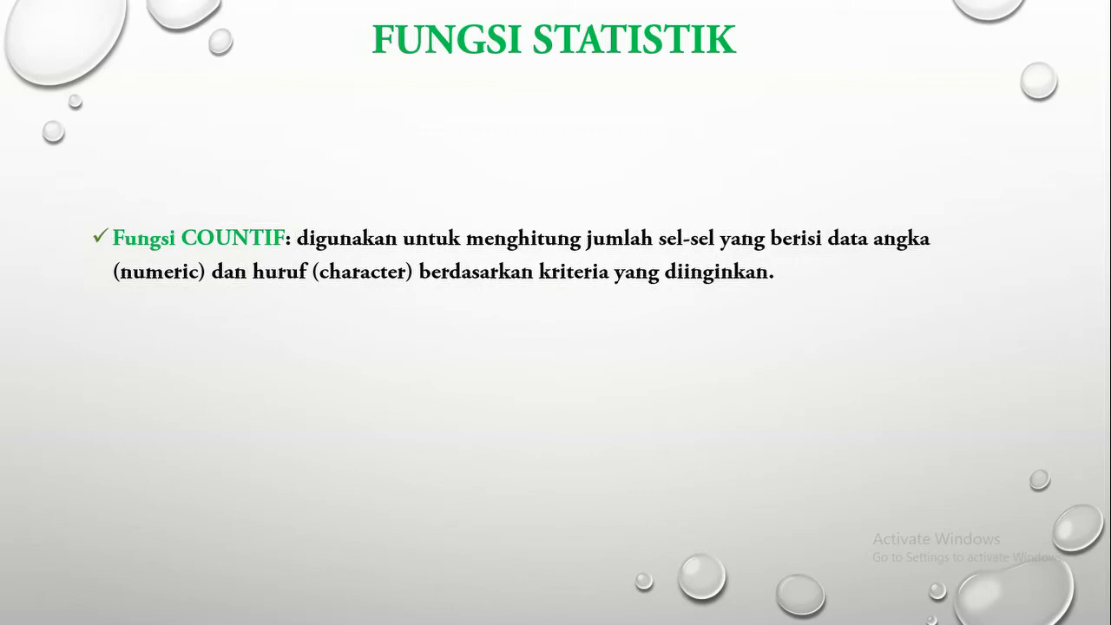
{"action": "key", "text": "alt+Tab"}
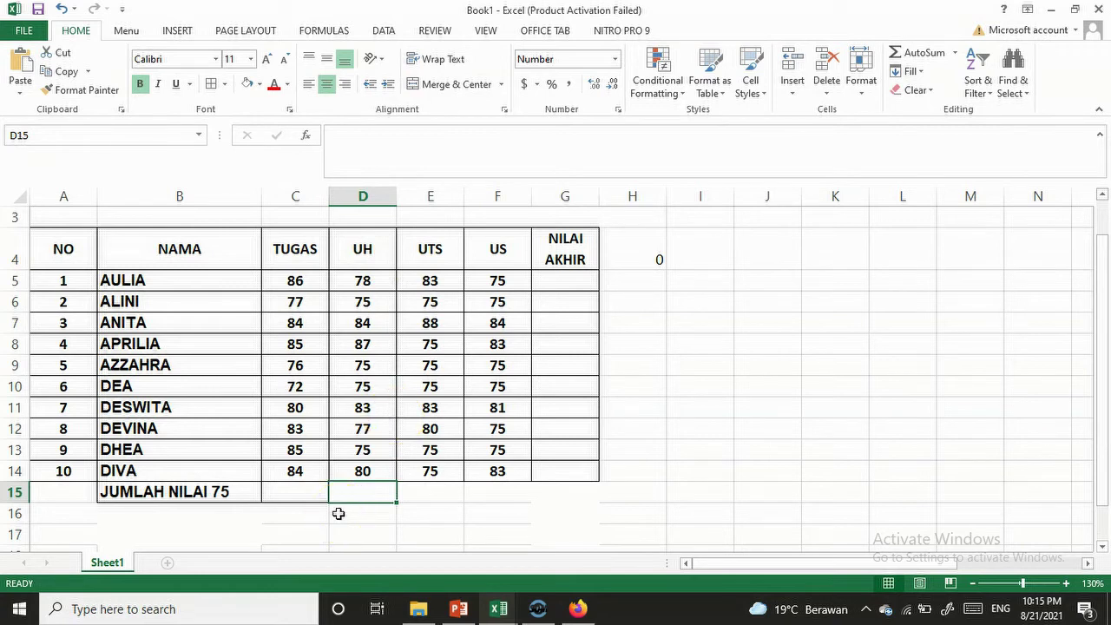
- Count the UH scores equal to 75 for JUMLAH NILAI 75 in D15 with =COUNTIF(D5:D14,75)
{"action": "type", "text": "=COUNTIF("}
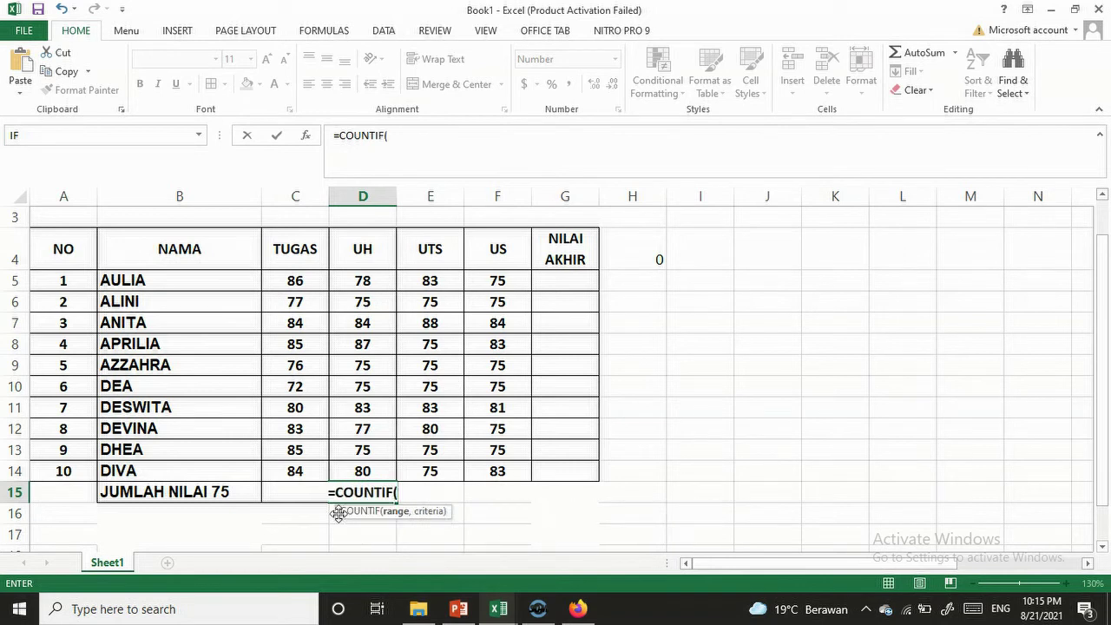
{"action": "left_click_drag", "start_coordinate": [364, 281], "coordinate": [365, 470]}
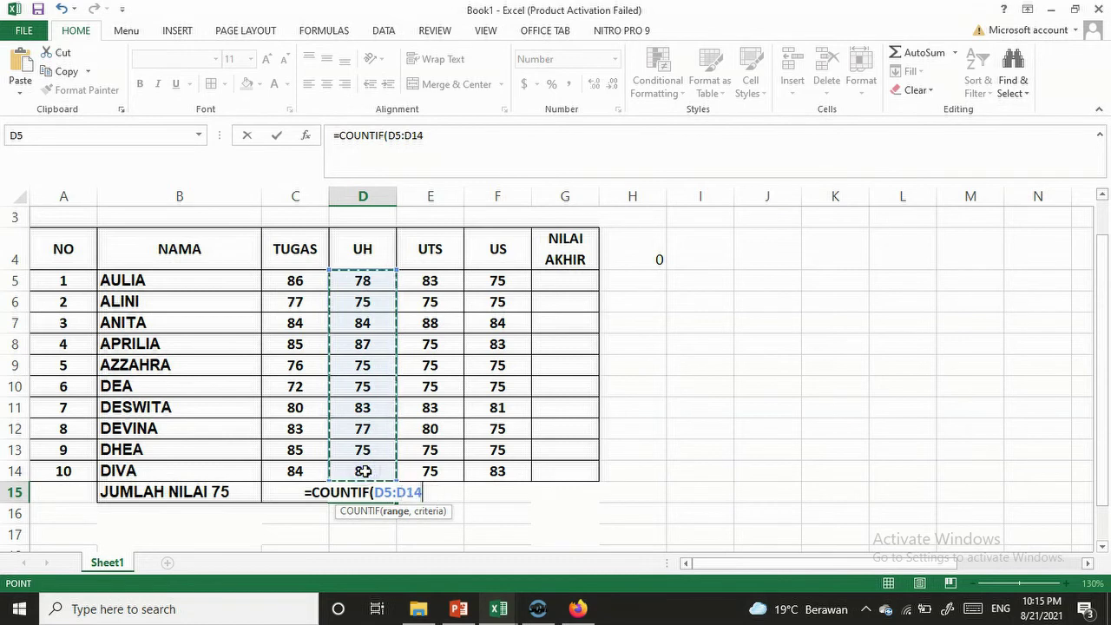
{"action": "type", "text": ","}
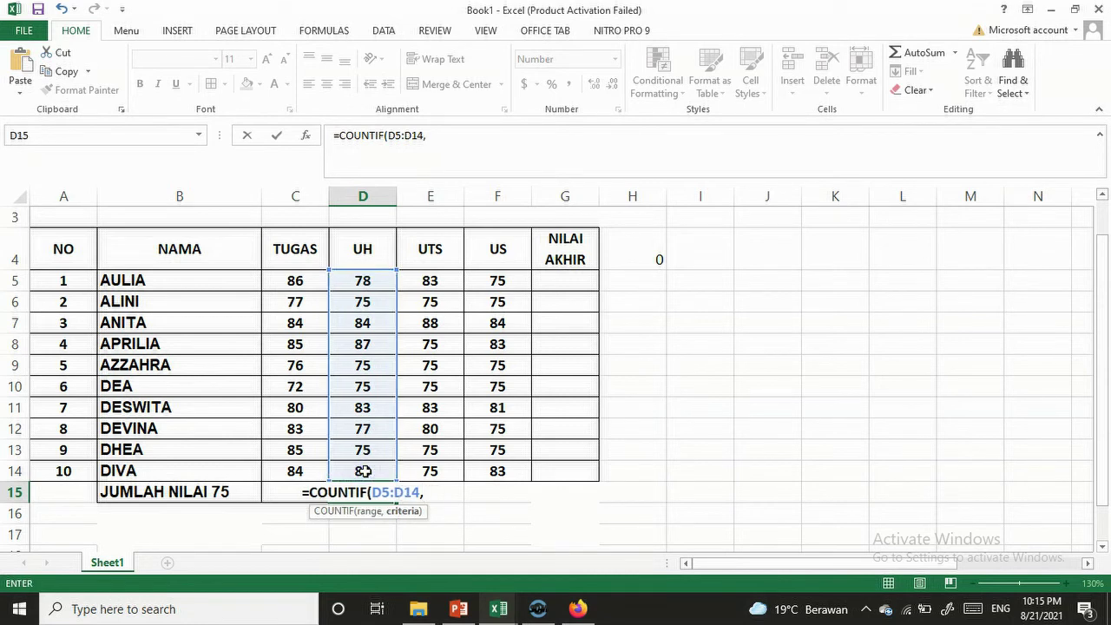
{"action": "type", "text": "75"}
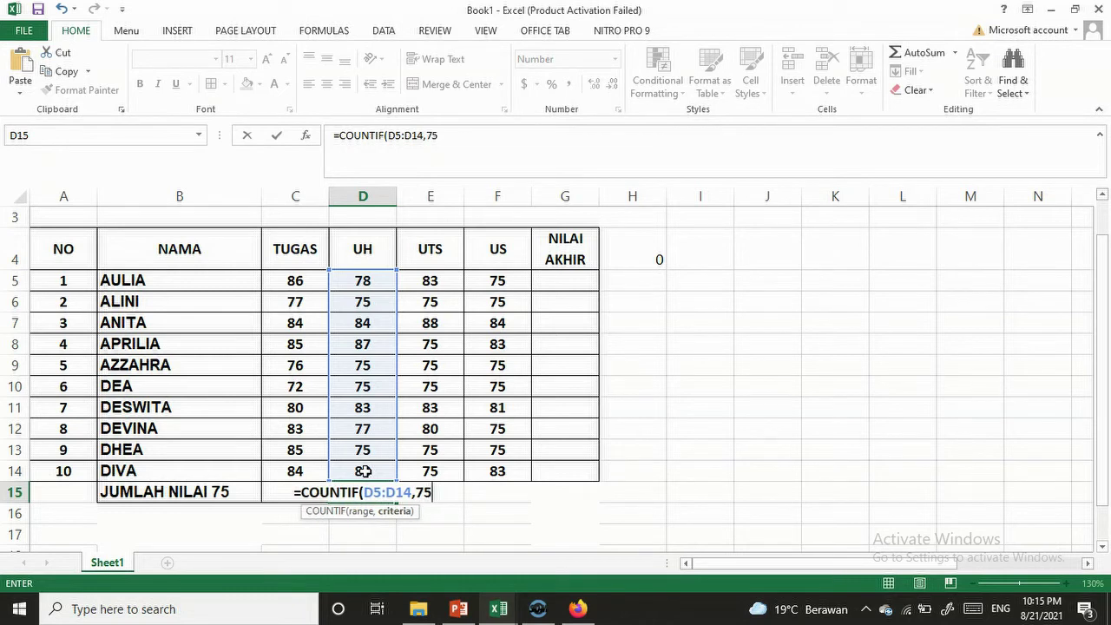
{"action": "type", "text": ")"}
{"action": "key", "text": "Return"}
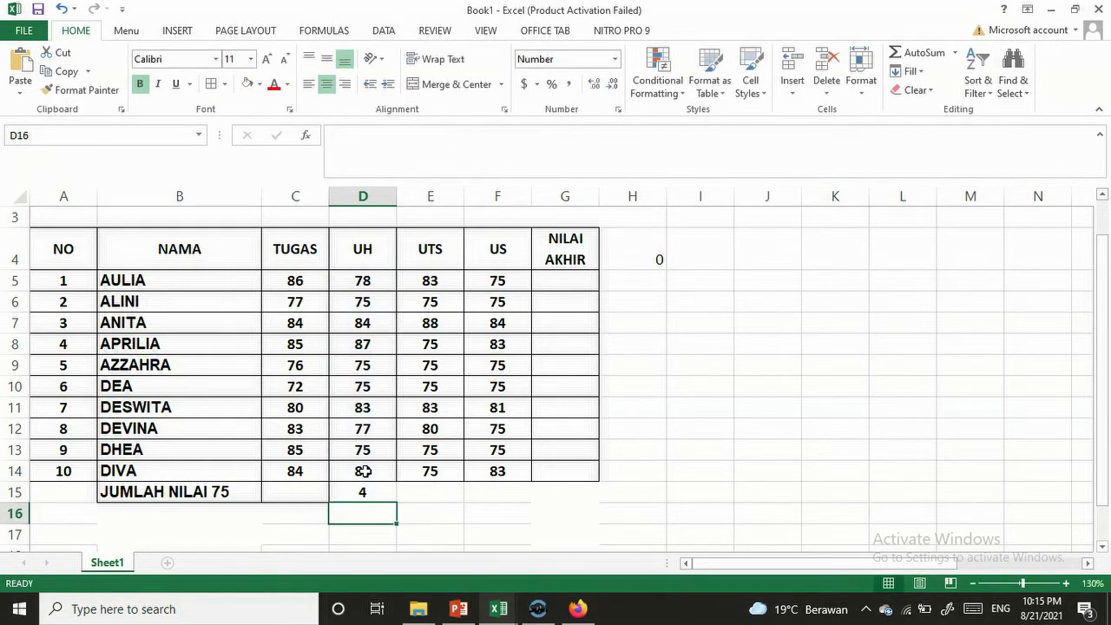
- Check the COUNTIF result in D15 against the UH scores of 75 in D6, D9, D10 and D13
{"action": "left_click", "coordinate": [358, 493]}
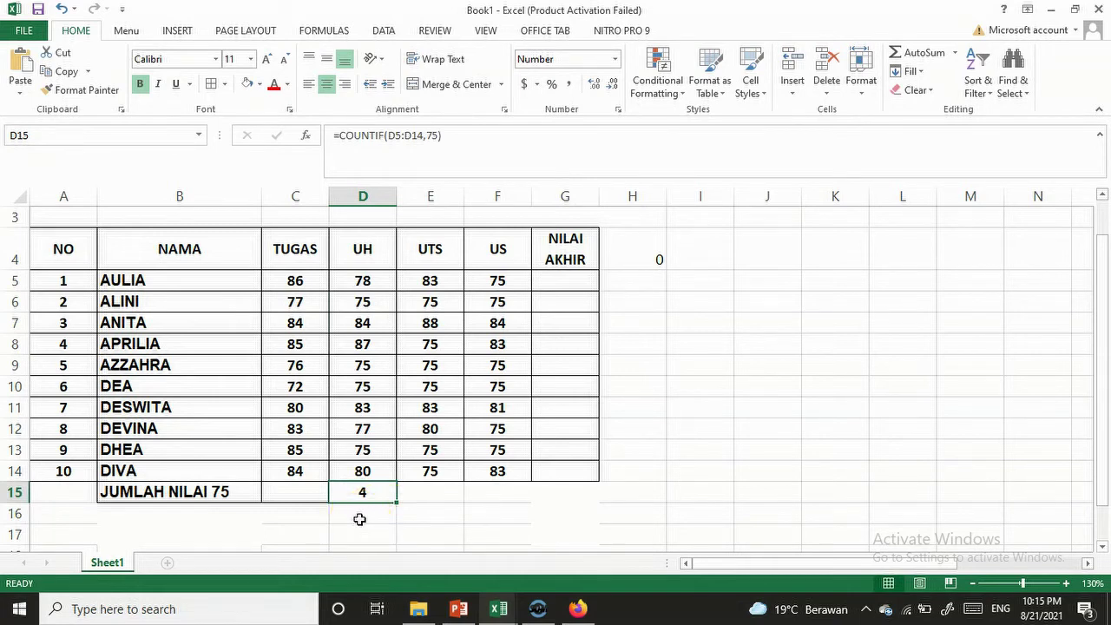
{"action": "left_click", "coordinate": [362, 302]}
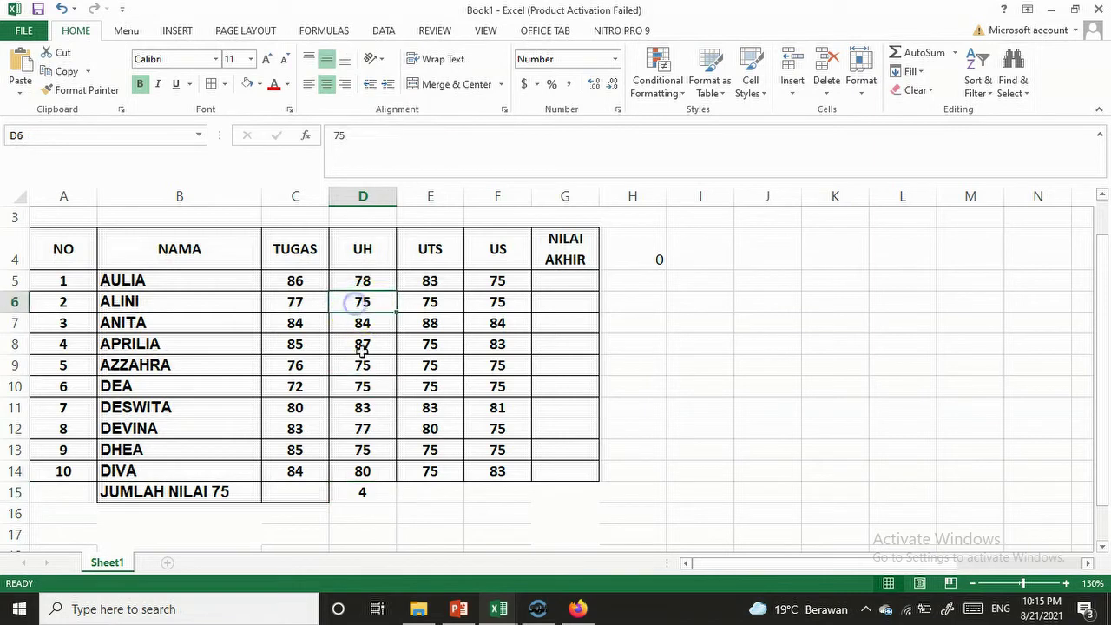
{"action": "left_click", "coordinate": [363, 365]}
{"action": "left_click", "coordinate": [362, 388]}
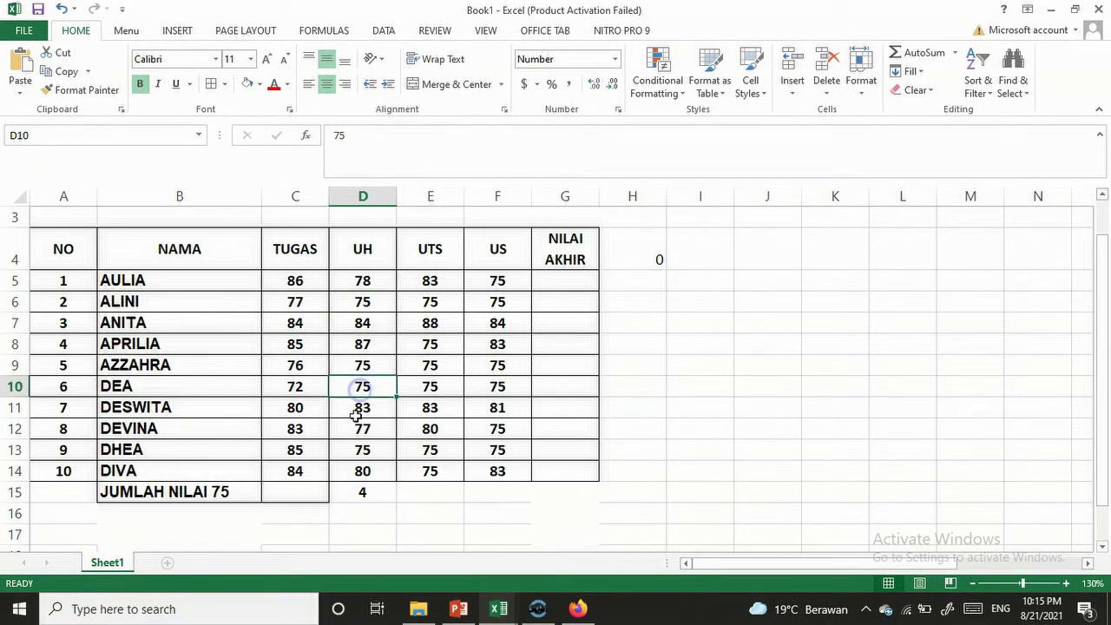
{"action": "left_click", "coordinate": [355, 445]}
- Switch to the presentation to read the SUMPRODUCT function slides, and return to the Excel workbook
{"action": "left_click", "coordinate": [496, 600]}
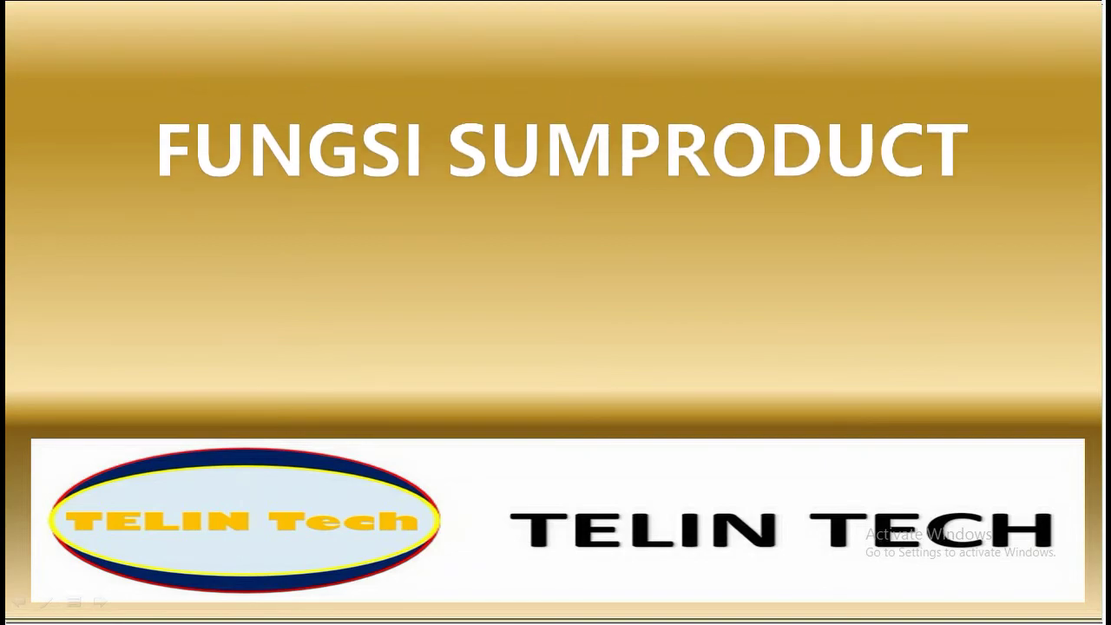
{"action": "key", "text": "Right"}
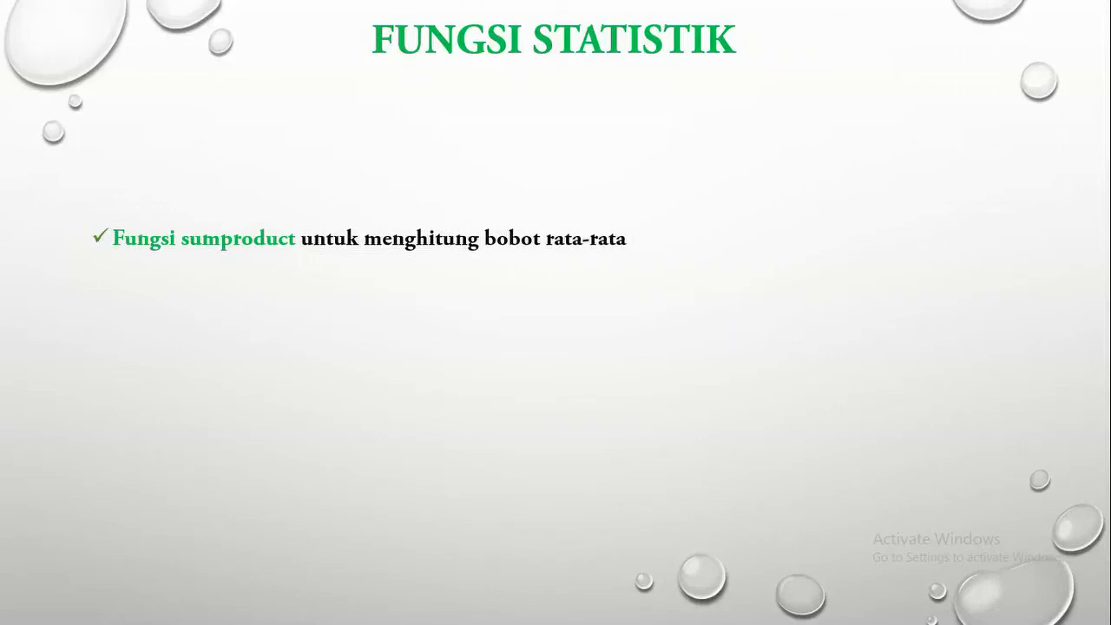
{"action": "key", "text": "alt+Tab"}
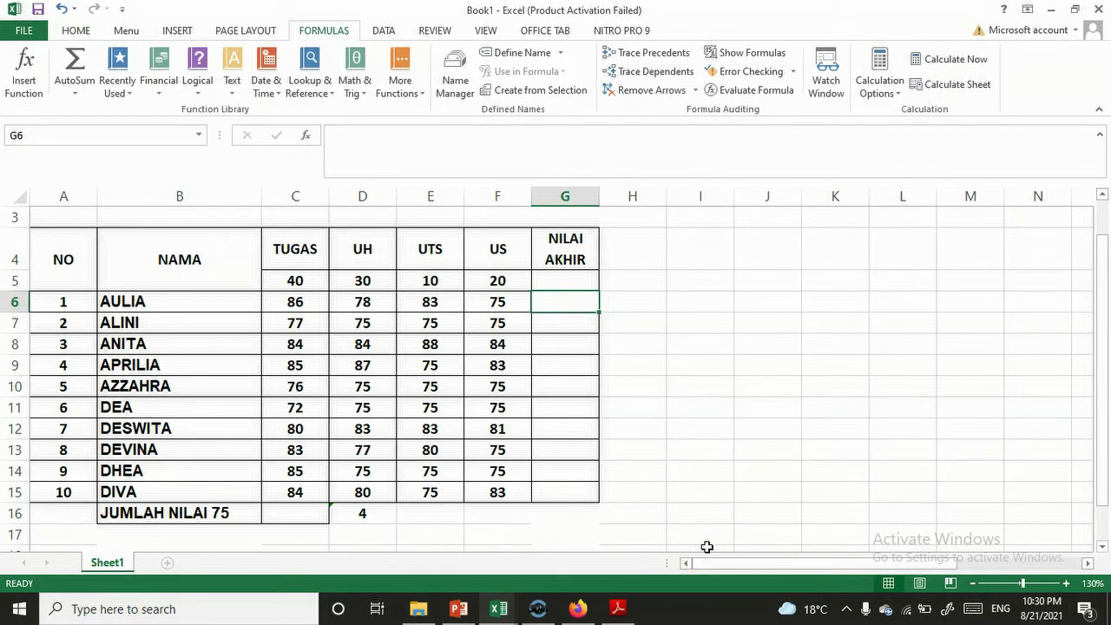
- Start a SUMPRODUCT formula in NILAI AKHIR cell G6 using the scores C6:F6 and the weights C5:F5
{"action": "type", "text": "=SU"}
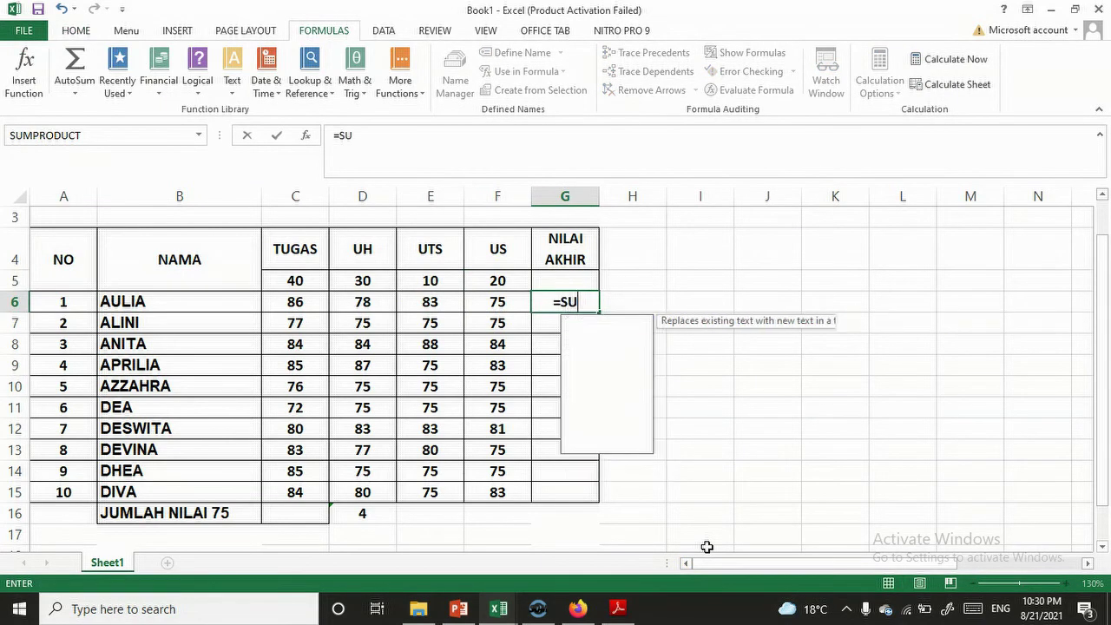
{"action": "type", "text": "MPRODUCT"}
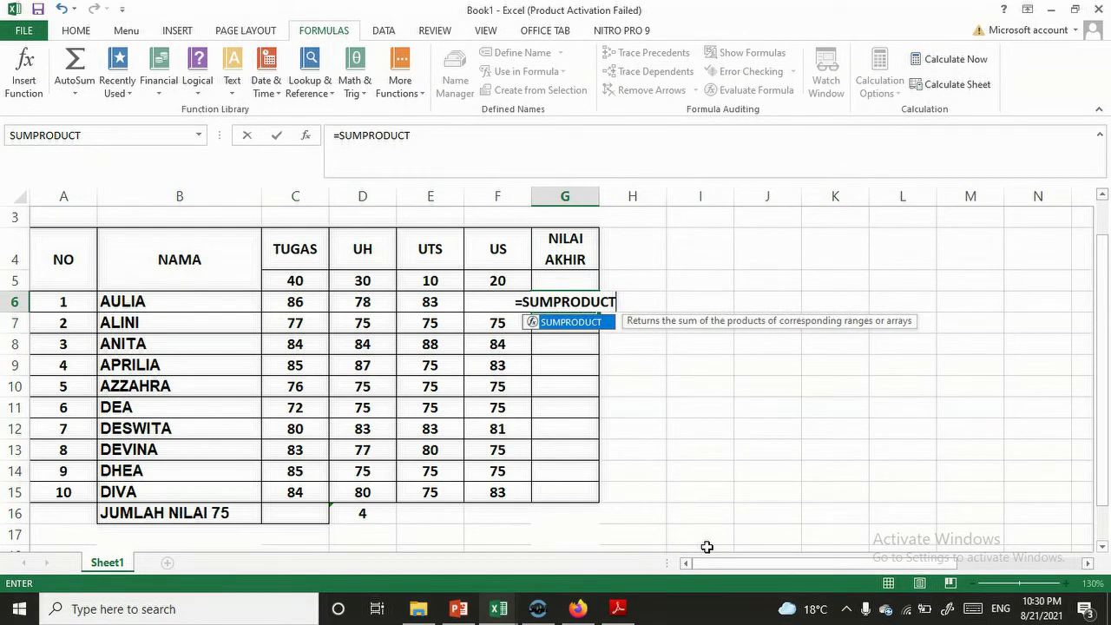
{"action": "type", "text": "("}
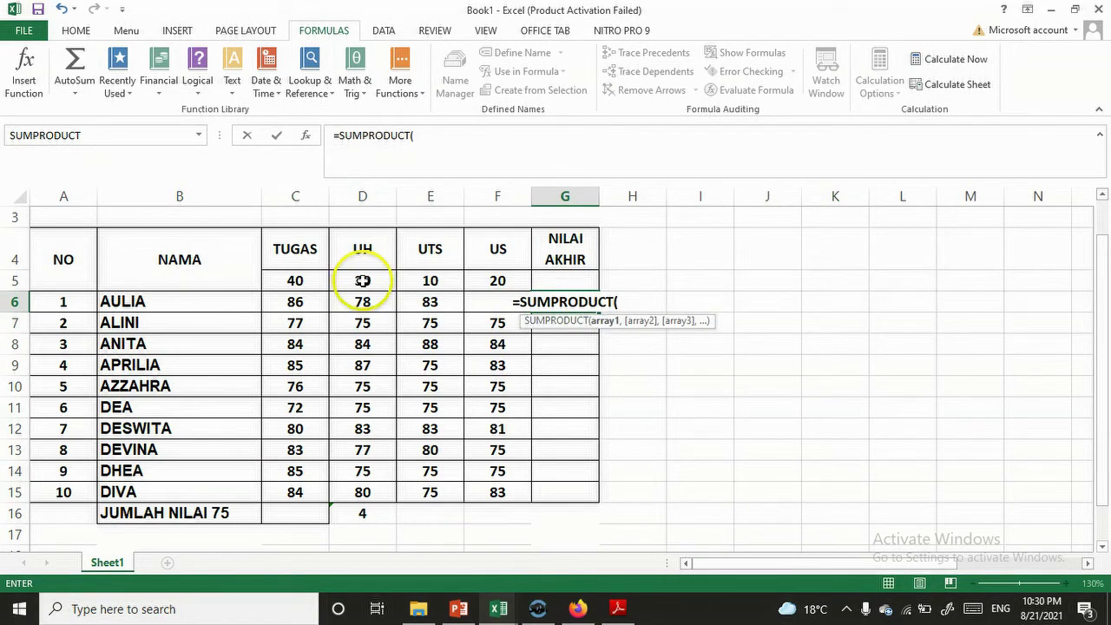
{"action": "left_click_drag", "start_coordinate": [295, 301], "coordinate": [504, 301]}
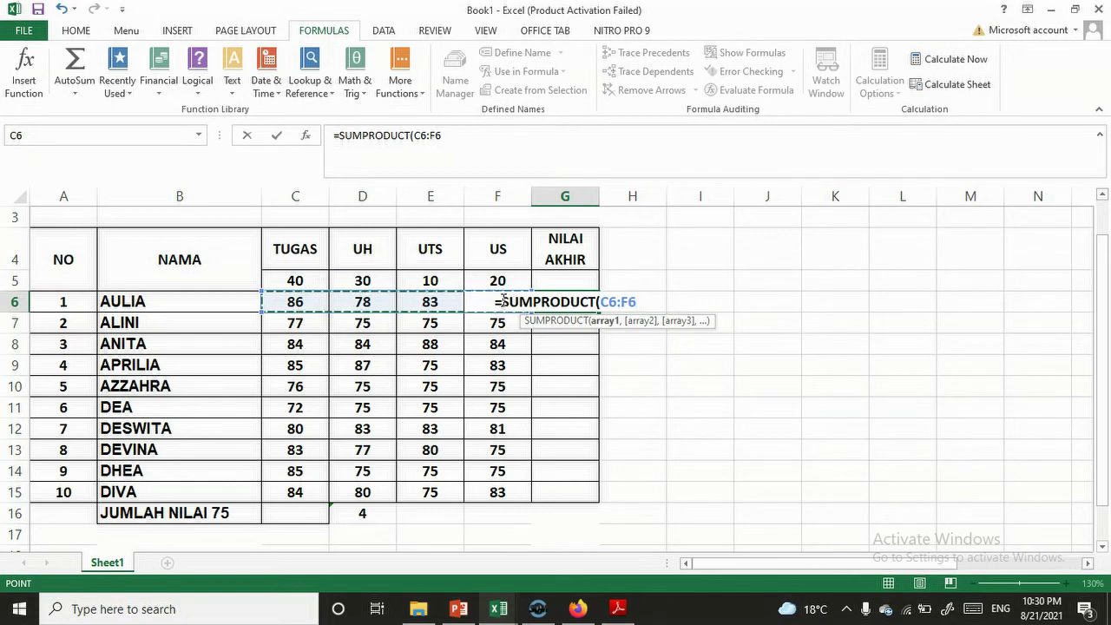
{"action": "type", "text": ","}
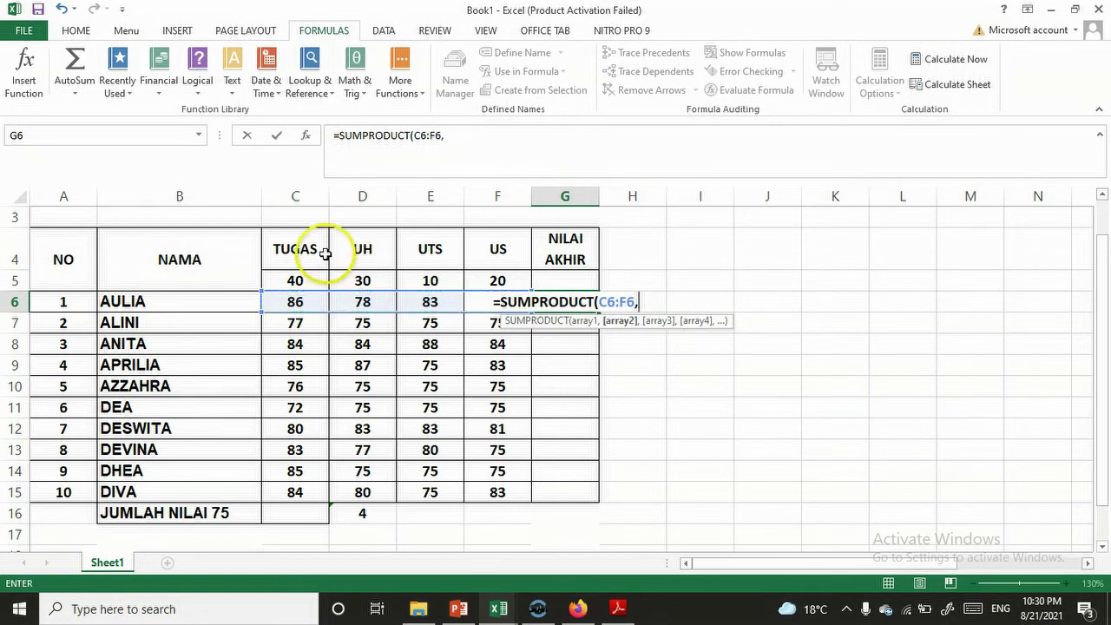
{"action": "left_click", "coordinate": [285, 276]}
{"action": "left_click_drag", "start_coordinate": [285, 276], "coordinate": [497, 276]}
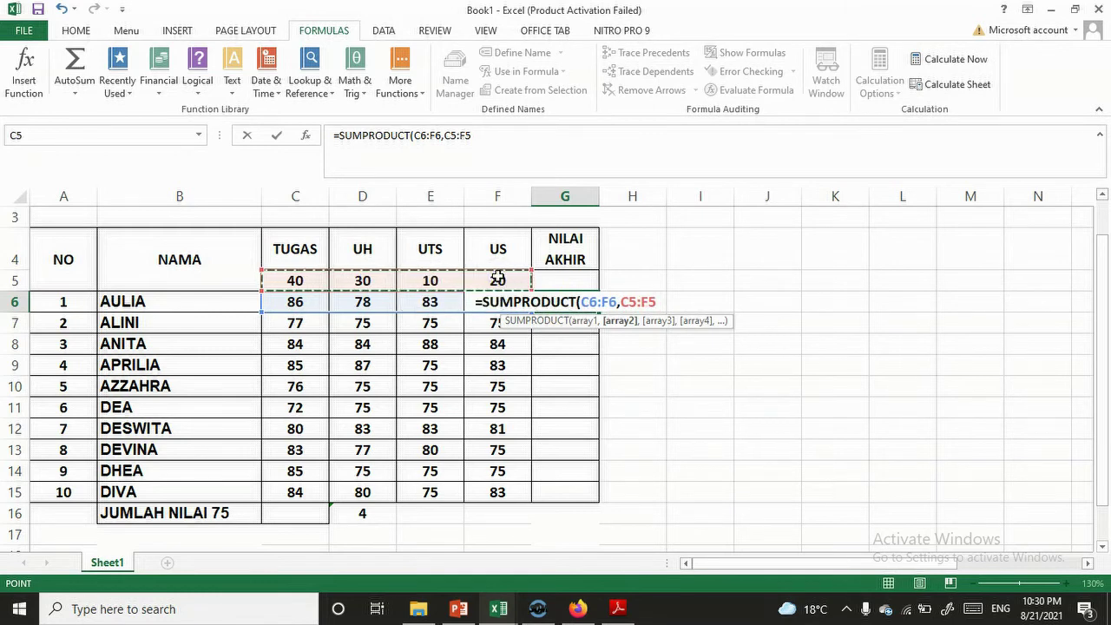
- Make the weight range absolute as $C$5:$F$5 in the G6 formula and close the SUMPRODUCT function
{"action": "left_click_drag", "start_coordinate": [621, 301], "coordinate": [657, 302]}
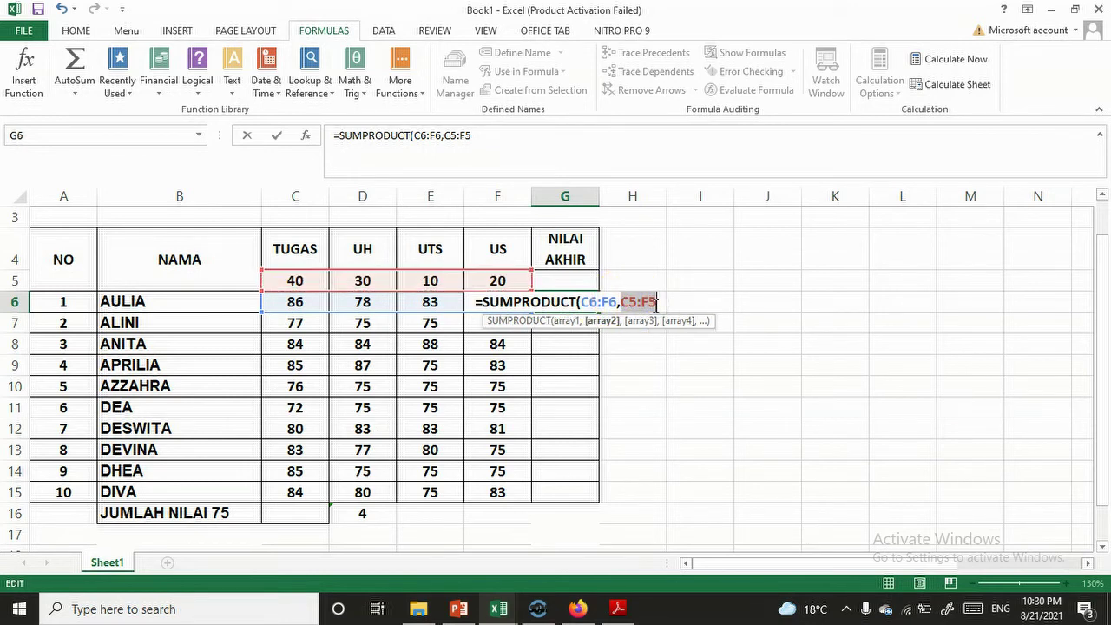
{"action": "key", "text": "F4"}
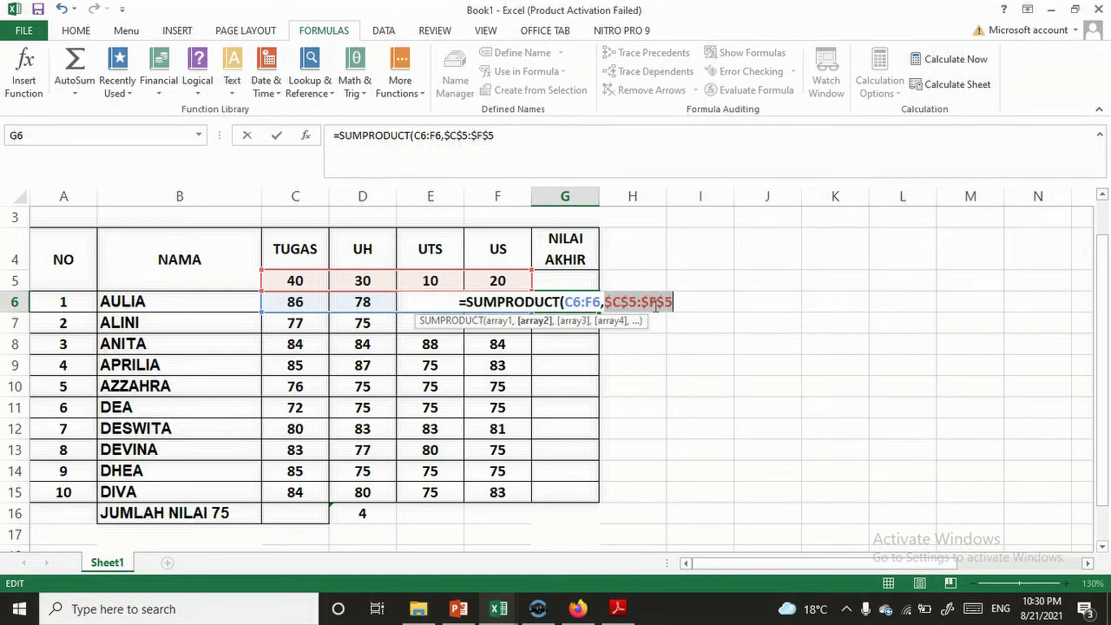
{"action": "left_click", "coordinate": [693, 301]}
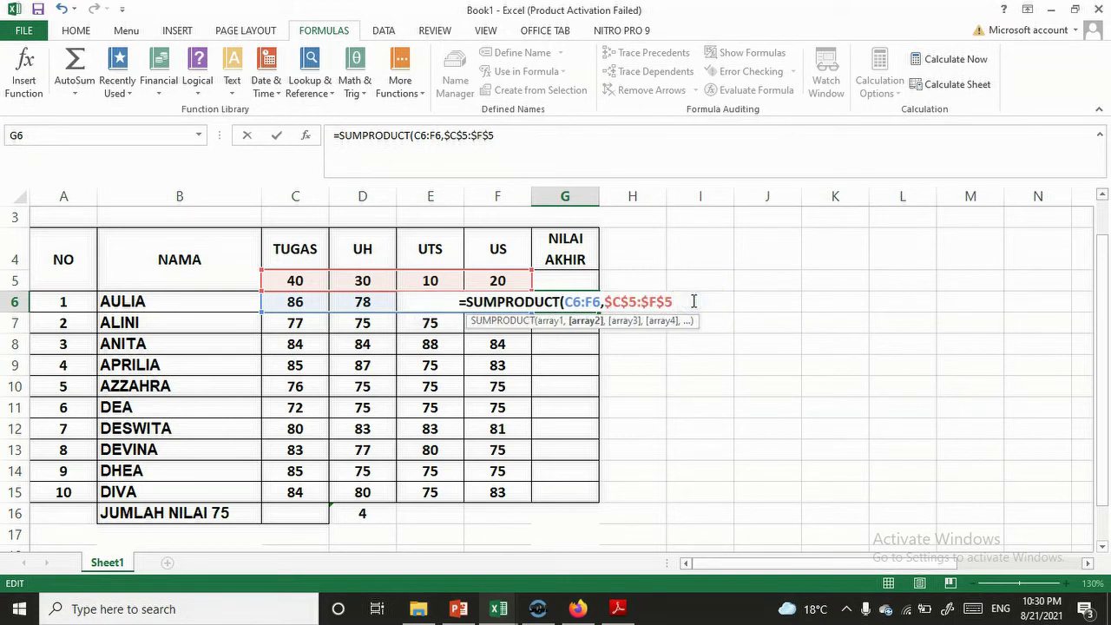
{"action": "type", "text": ")"}
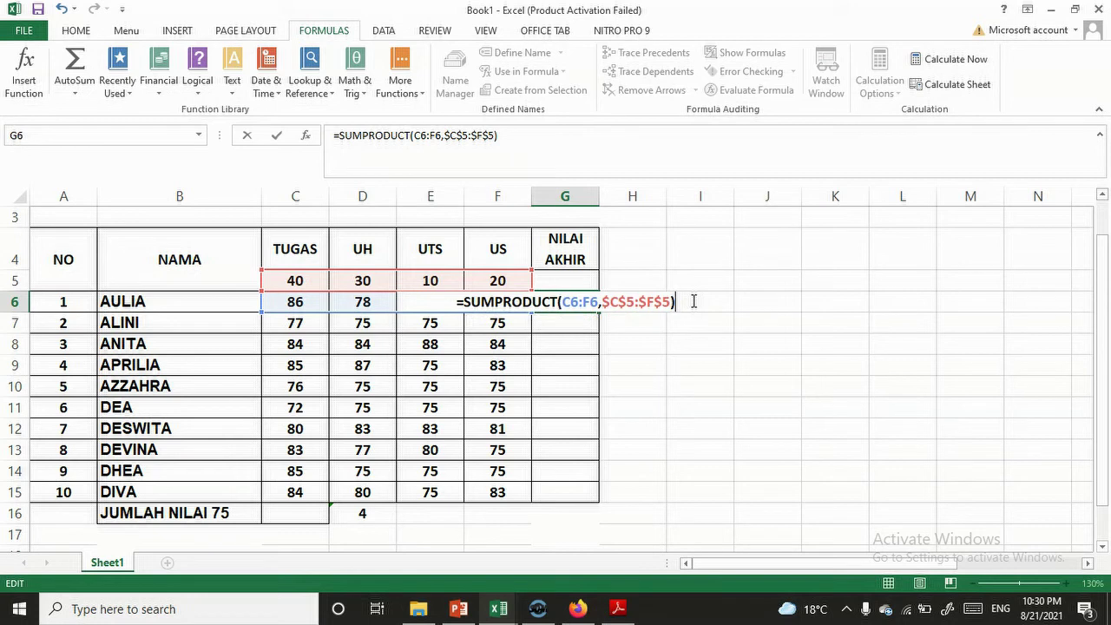
- Divide the SUMPRODUCT in G6 by the sum of the weights, SUM($C$5:$F$5), and enter the formula
{"action": "type", "text": "/"}
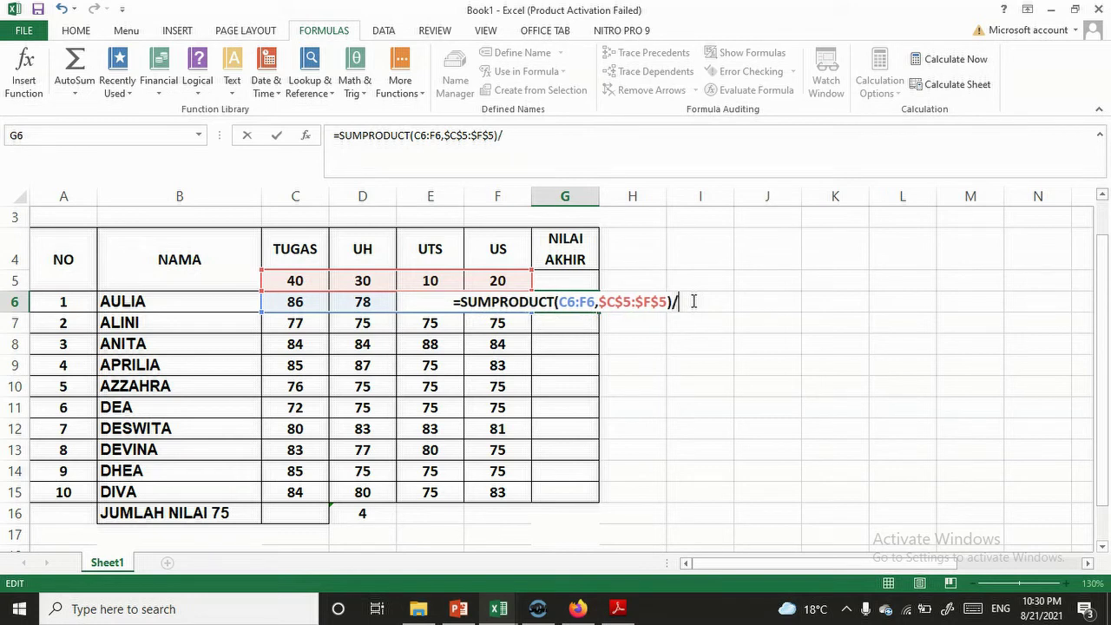
{"action": "type", "text": "SUM"}
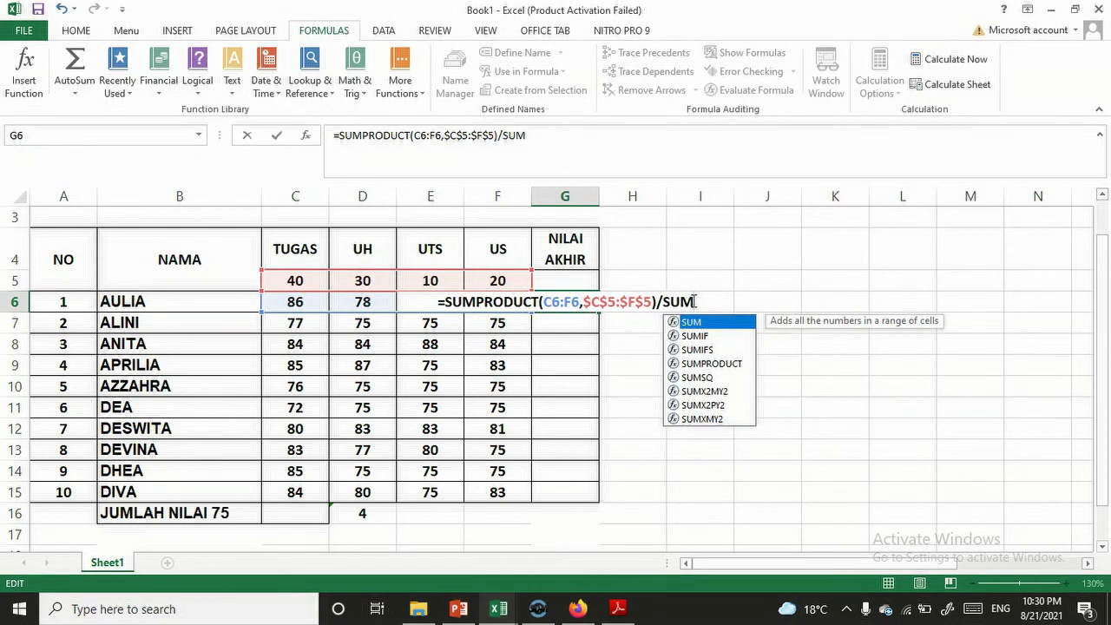
{"action": "type", "text": "("}
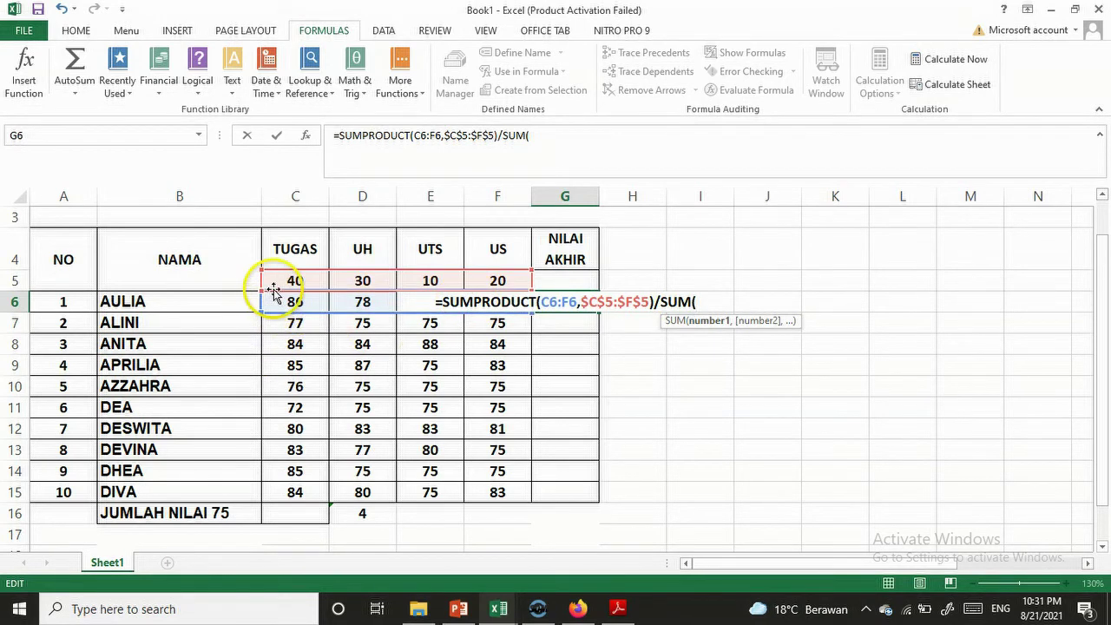
{"action": "left_click_drag", "start_coordinate": [280, 279], "coordinate": [498, 281]}
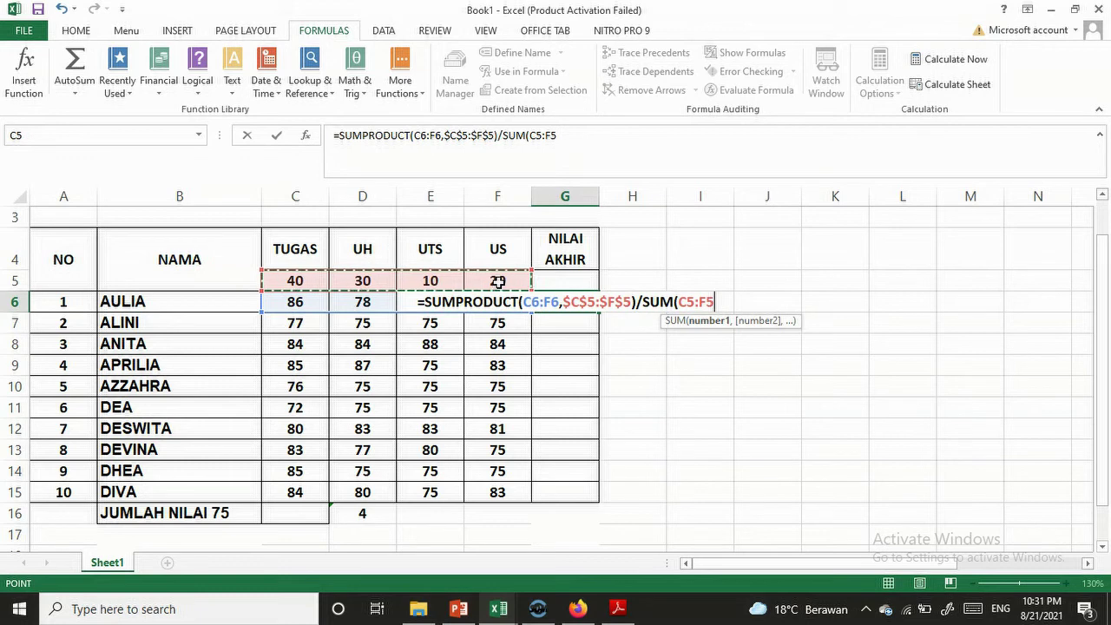
{"action": "key", "text": "F4"}
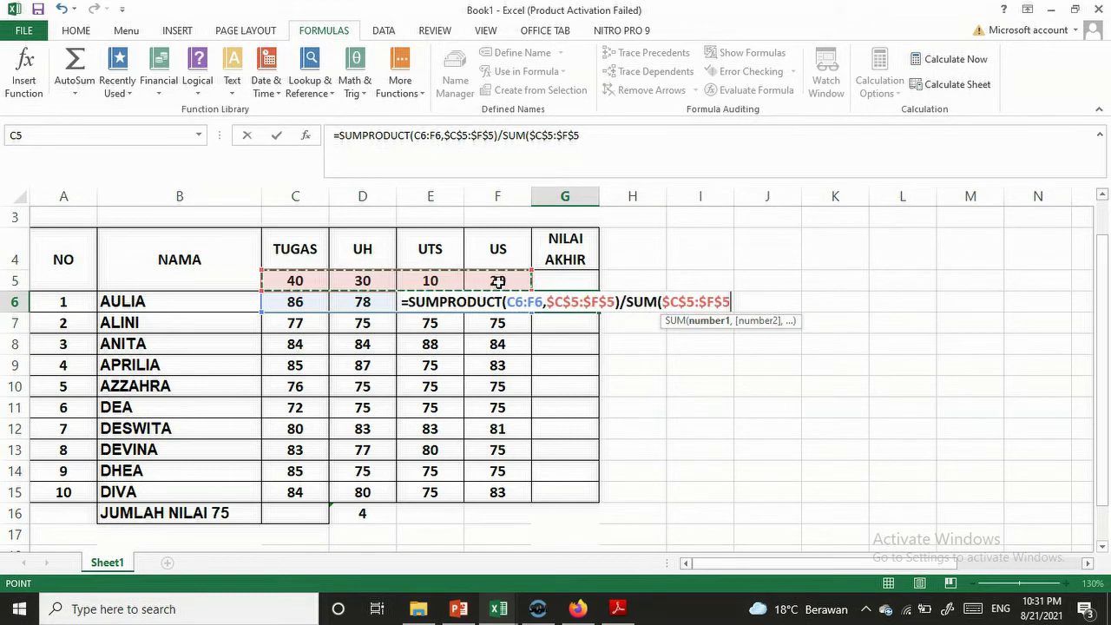
{"action": "type", "text": ")"}
{"action": "key", "text": "Return"}
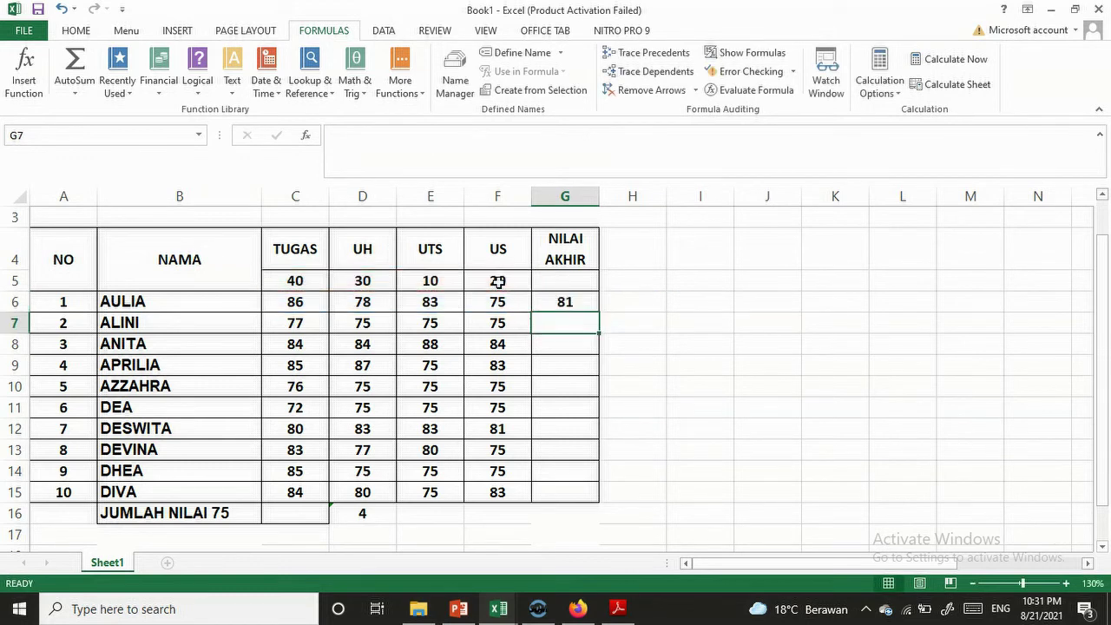
- Fill the G6 final-grade formula down the NILAI AKHIR column through G15
{"action": "left_click", "coordinate": [562, 300]}
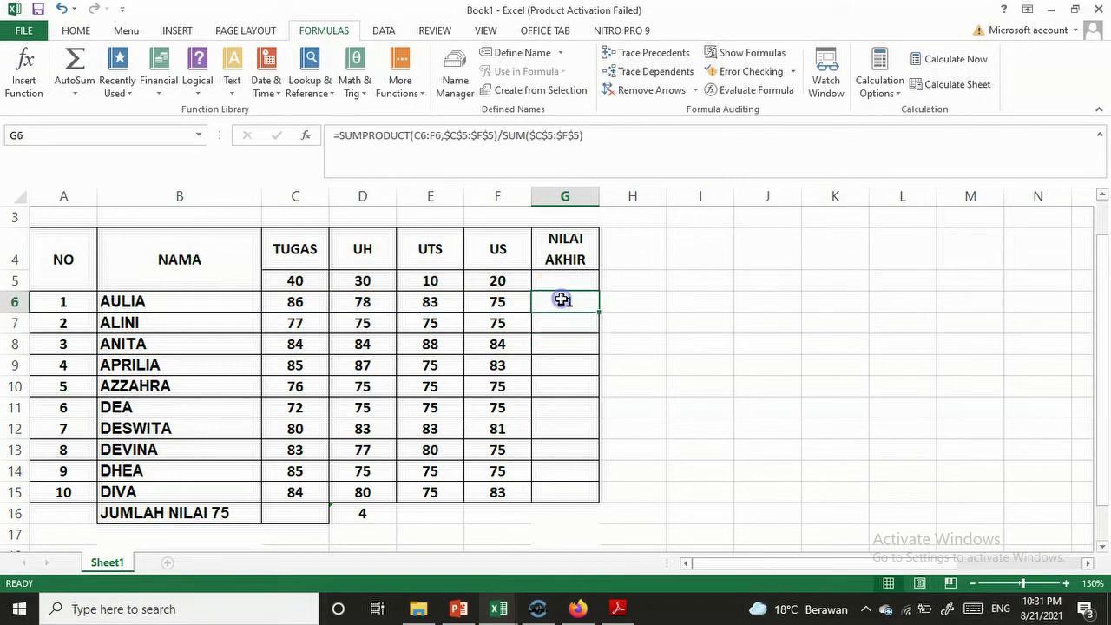
{"action": "left_click_drag", "start_coordinate": [599, 311], "coordinate": [590, 502]}
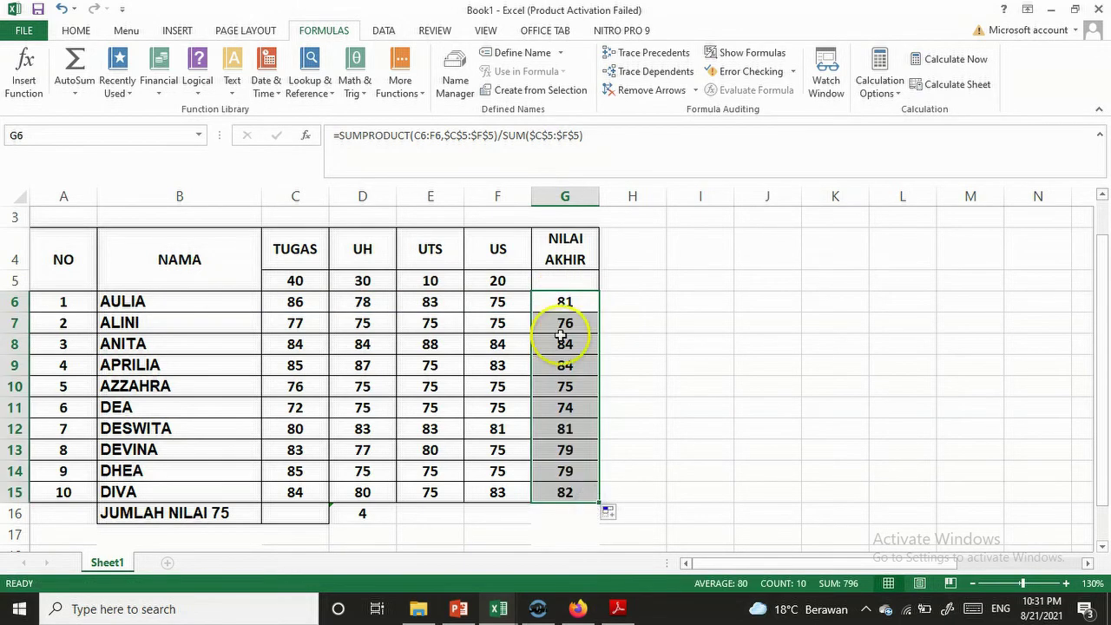
{"action": "left_click", "coordinate": [633, 348]}
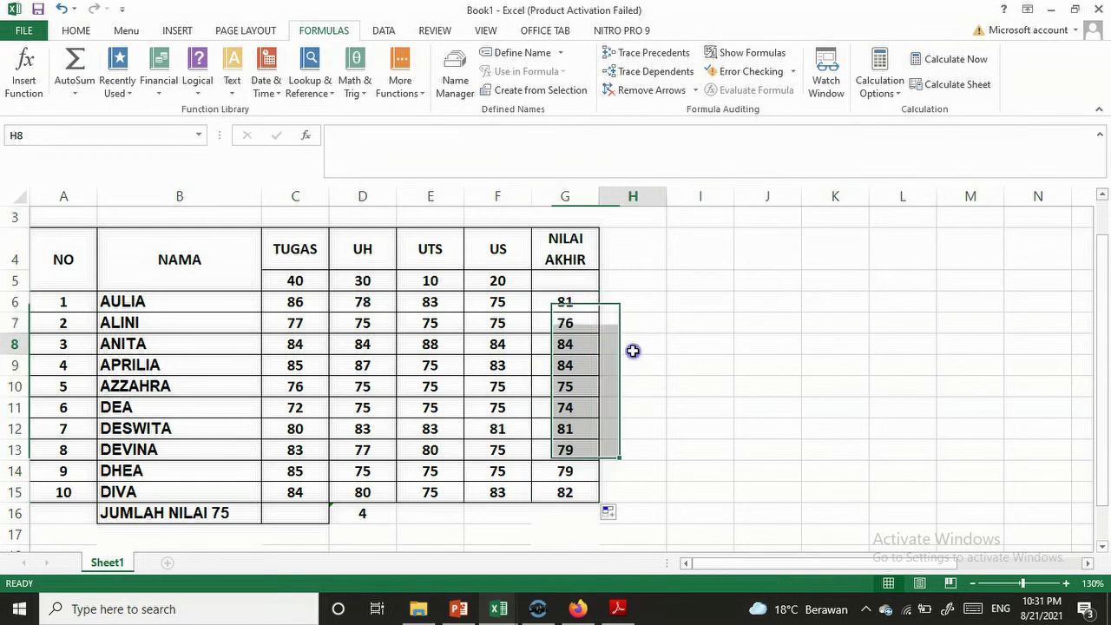
- Review the NILAI AKHIR formula in G6, and switch to the presentation to show the IF function explanation slide
{"action": "left_click", "coordinate": [558, 301]}
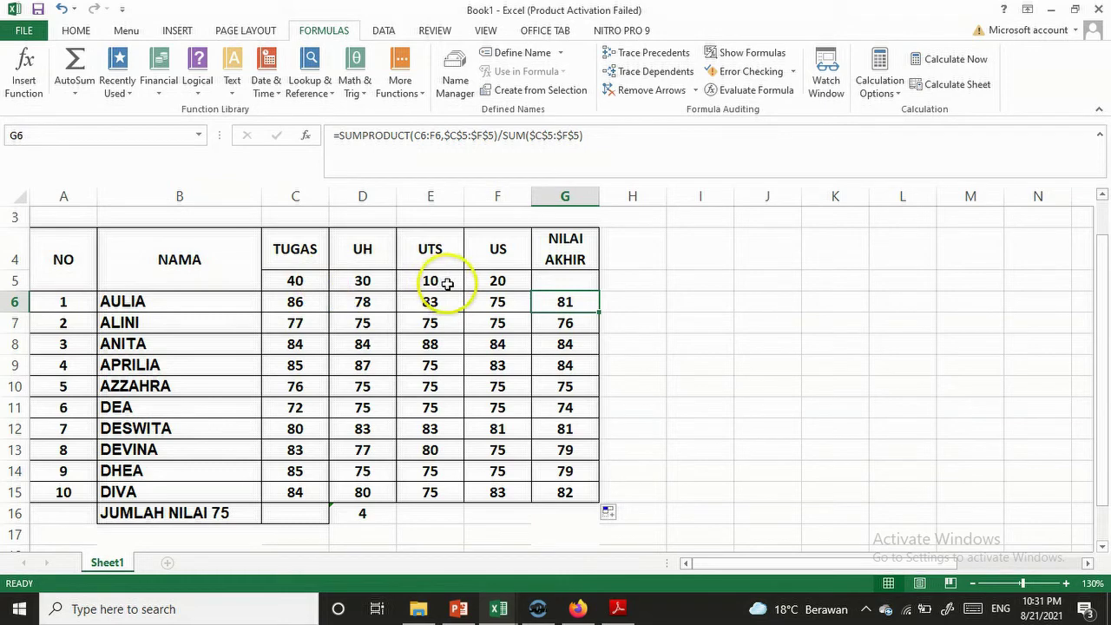
{"action": "left_click", "coordinate": [639, 344]}
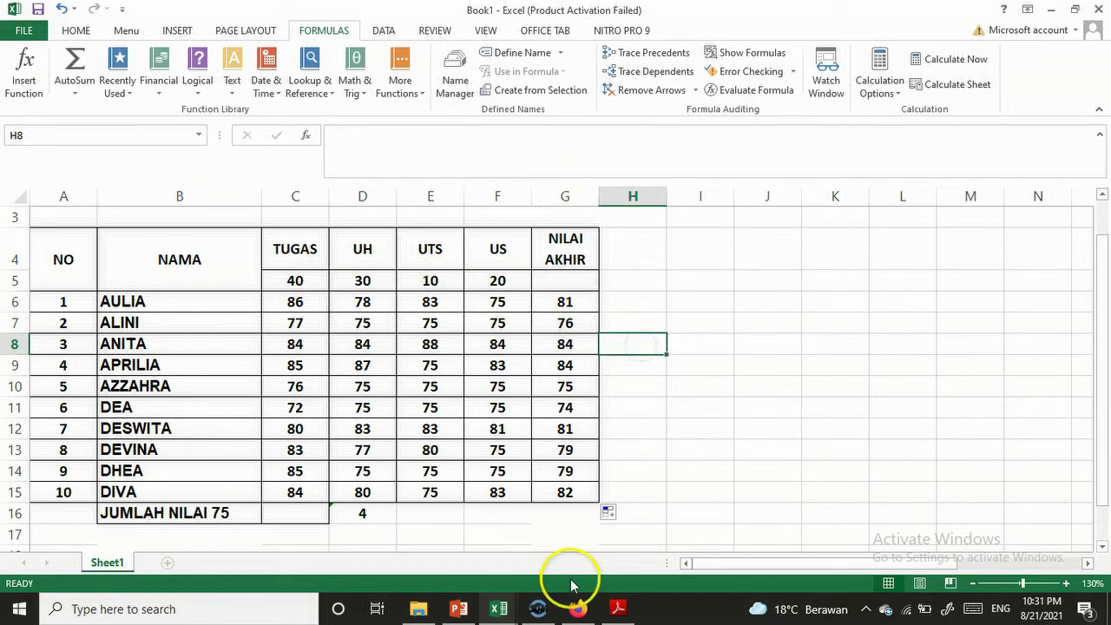
{"action": "left_click", "coordinate": [540, 605]}
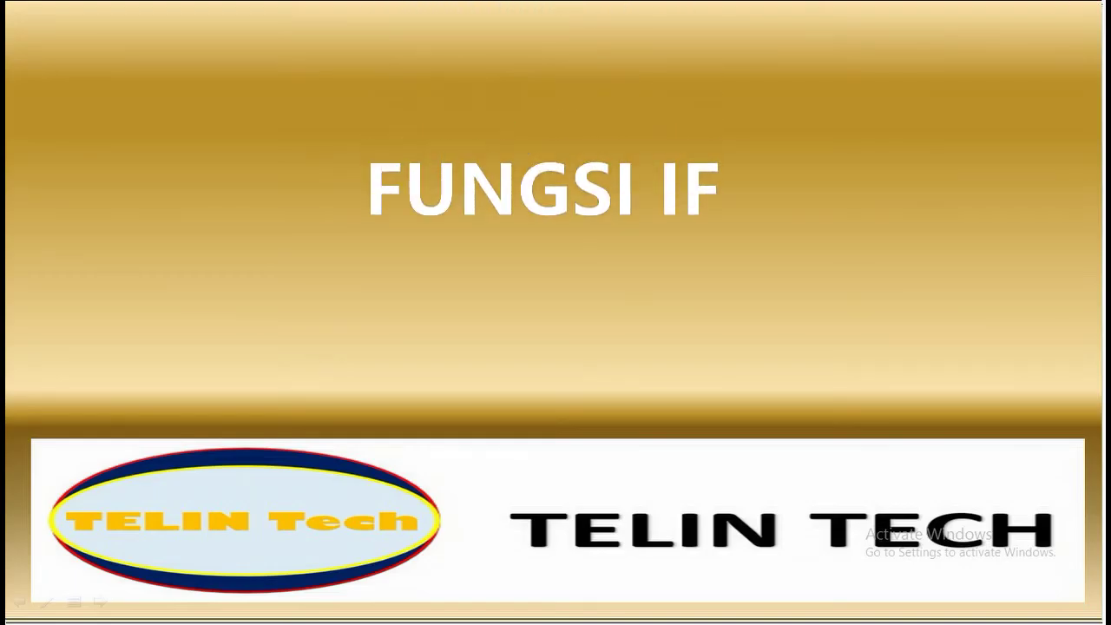
{"action": "key", "text": "Right"}
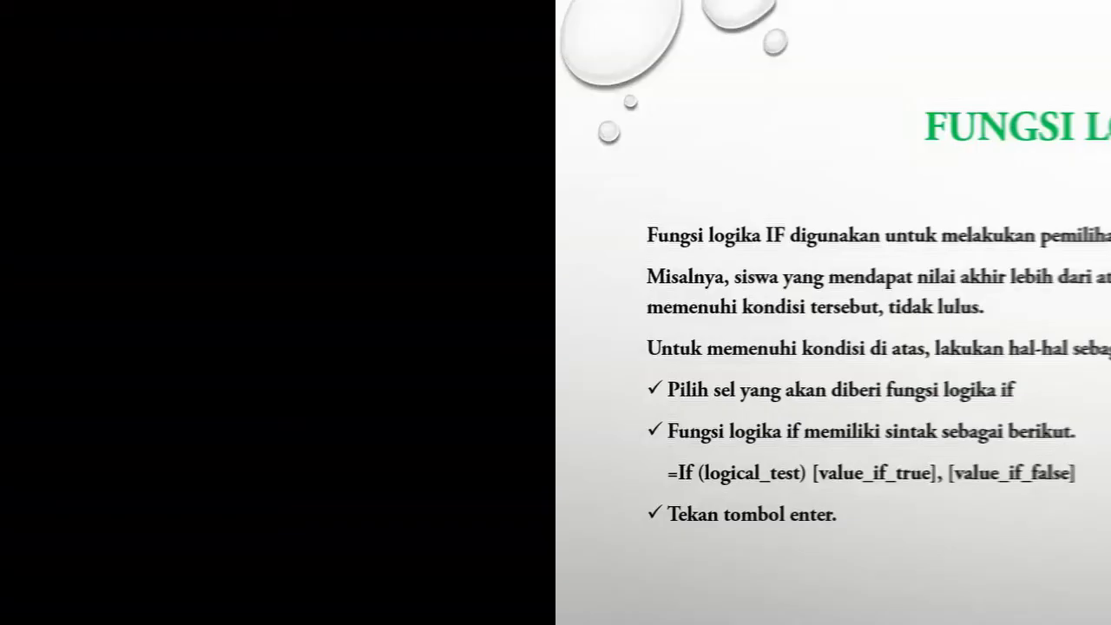